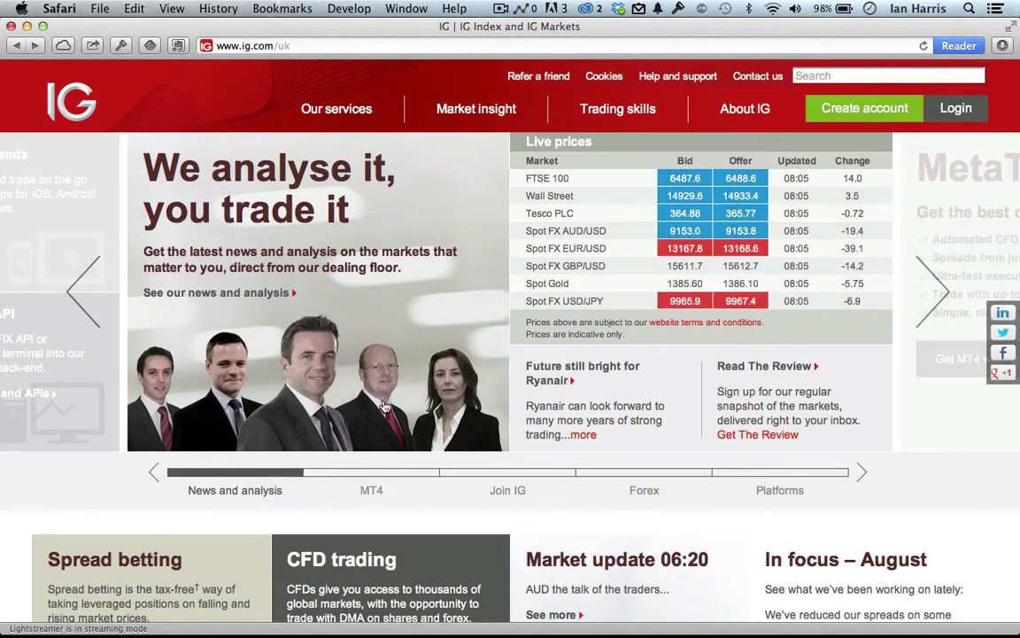
Step: Advance through the slides of the homepage banner
left_click(932, 291)
left_click(932, 292)
left_click(932, 292)
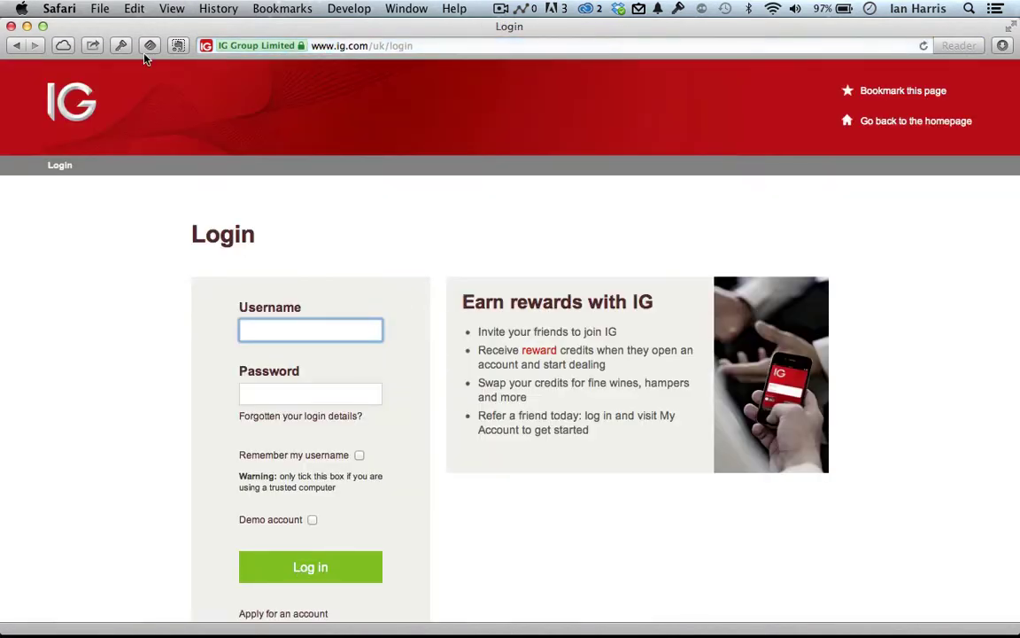
Step: Unlock the password manager with the master password and log in to the dealing platform
left_click(120, 45)
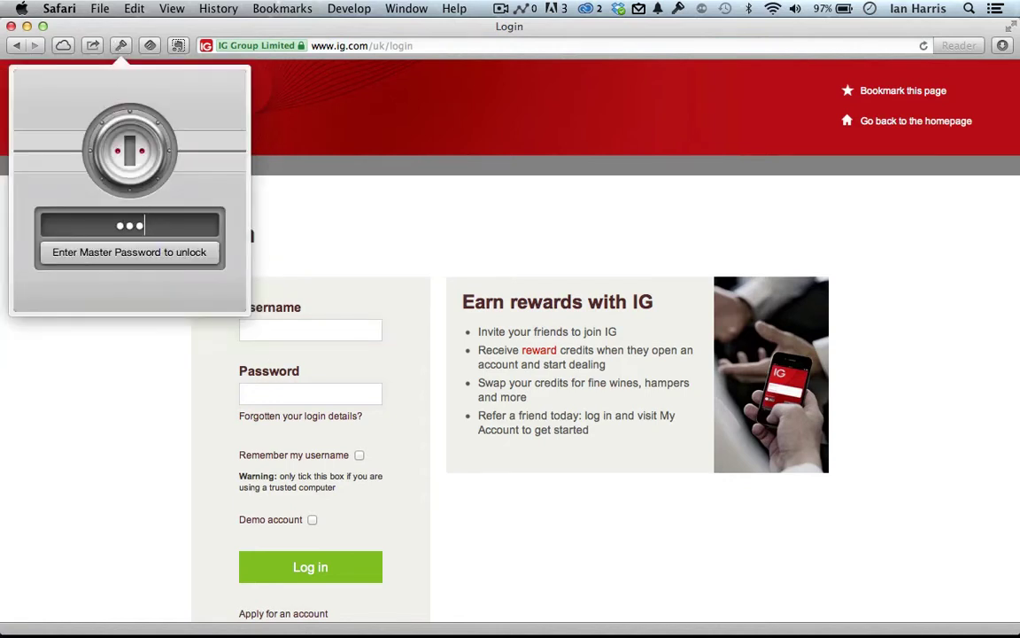
left_click(99, 251)
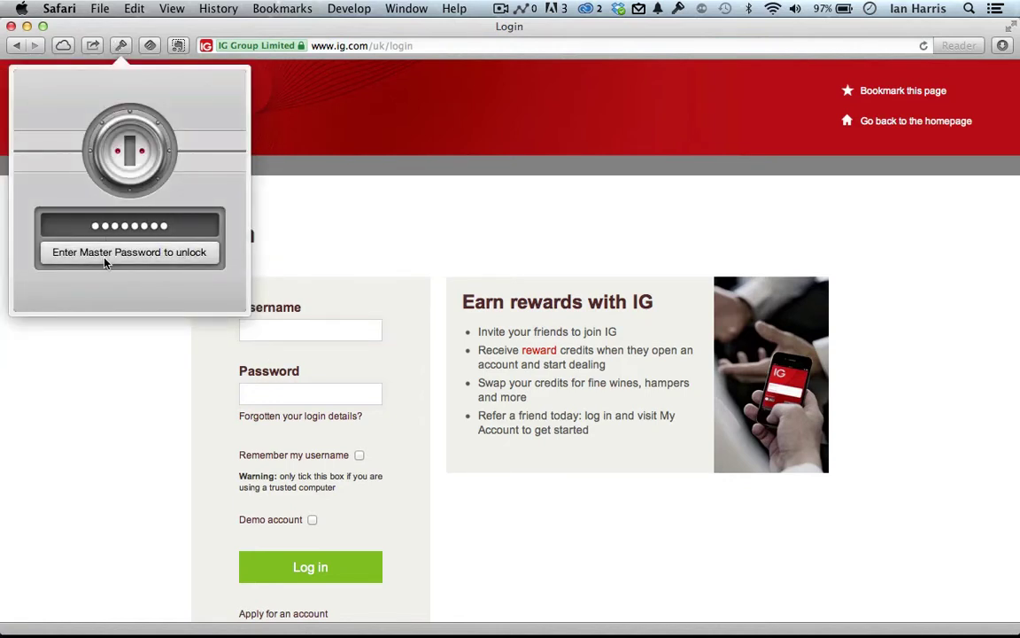
key("Return")
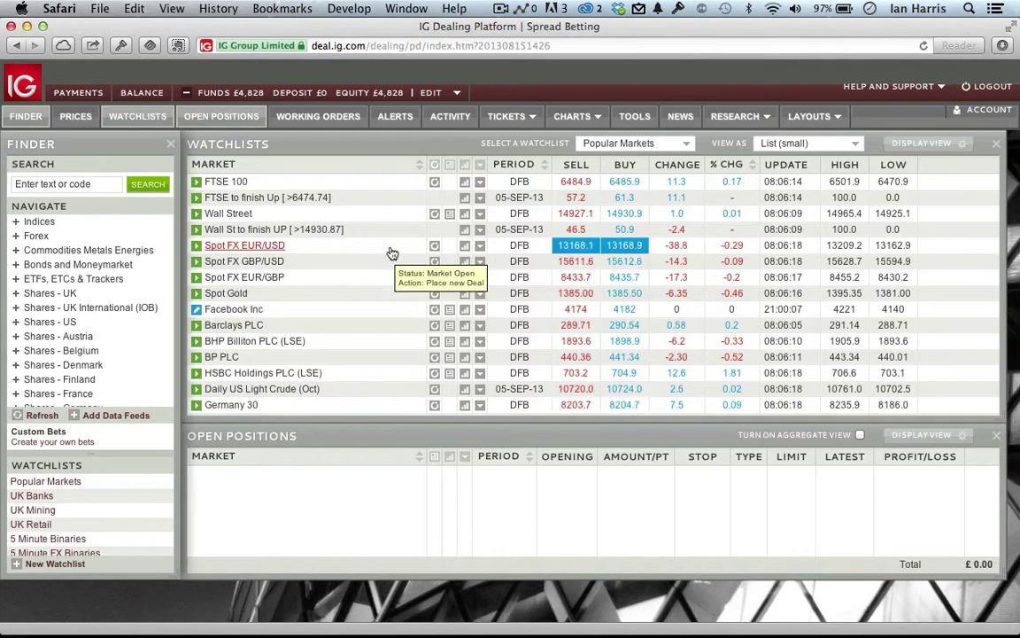
Step: Expand the Indices category in the market finder and open its African and Asian groups
scroll(393, 255, "down", 1)
scroll(393, 255, "up", 1)
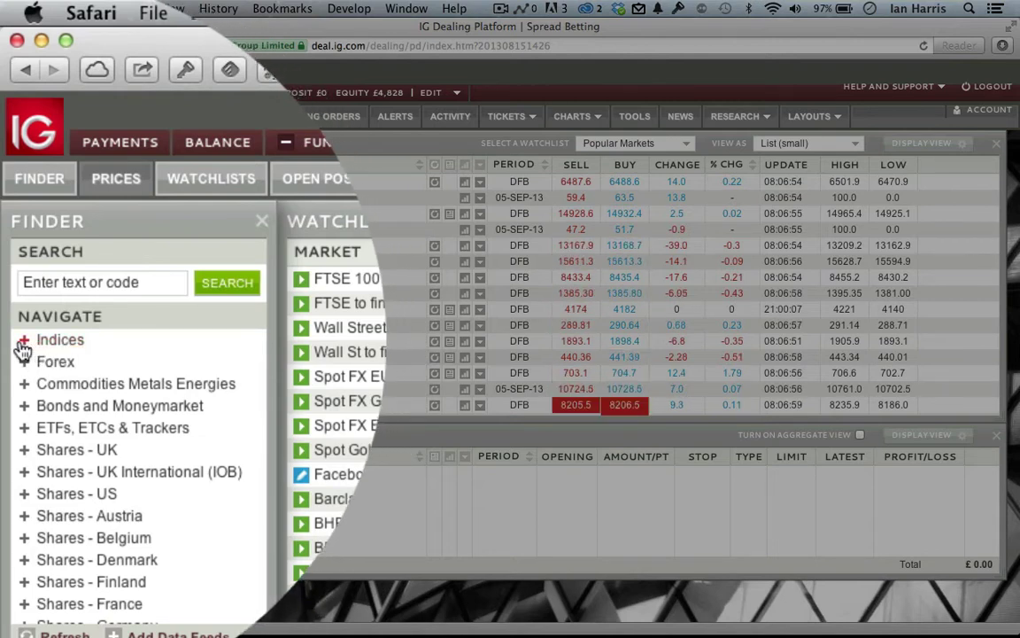
left_click(23, 343)
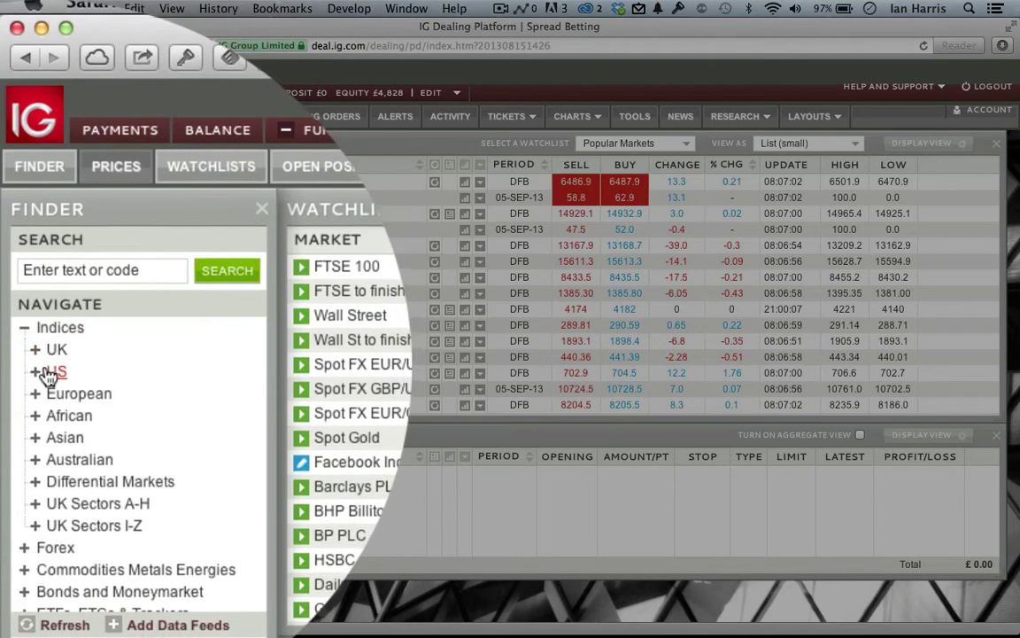
left_click(36, 403)
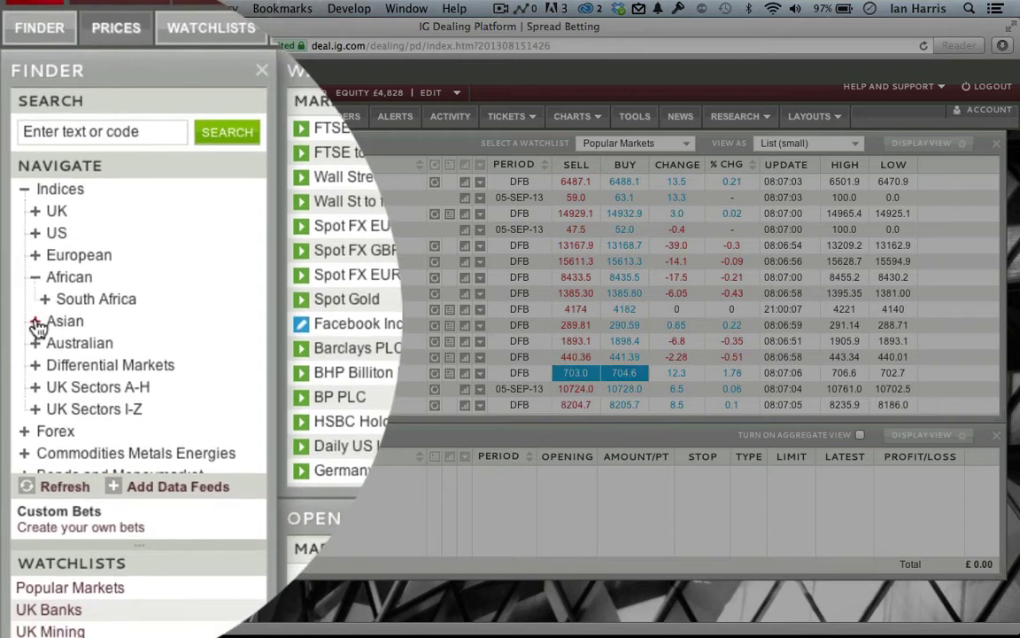
left_click(36, 326)
left_click(33, 323)
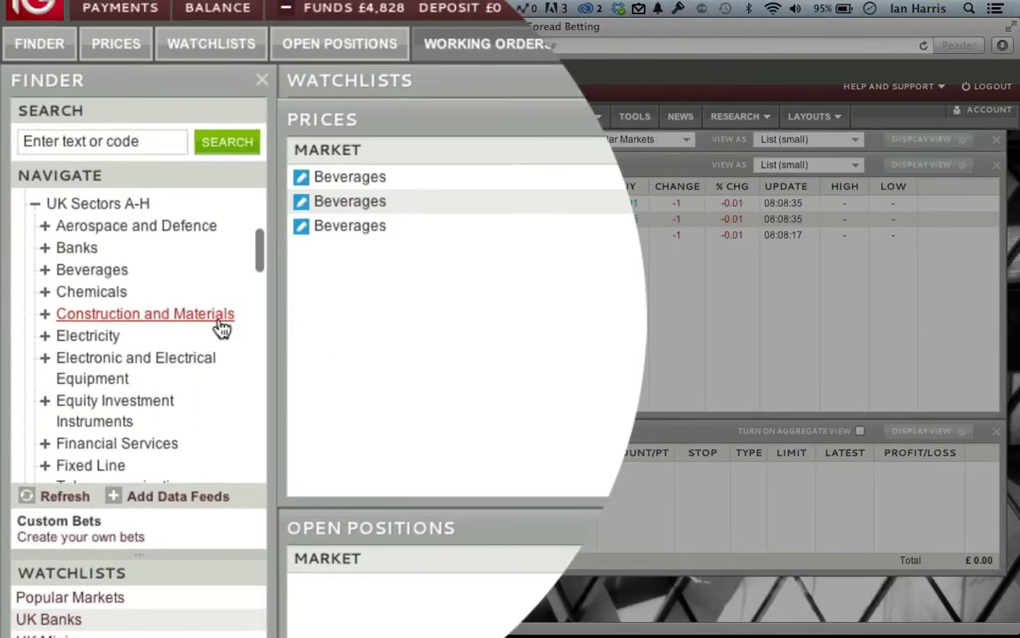
Step: Look through the UK Sectors A-H list and the UK group under ETFs, ETCs & Trackers in the finder
scroll(220, 327, "up", 2)
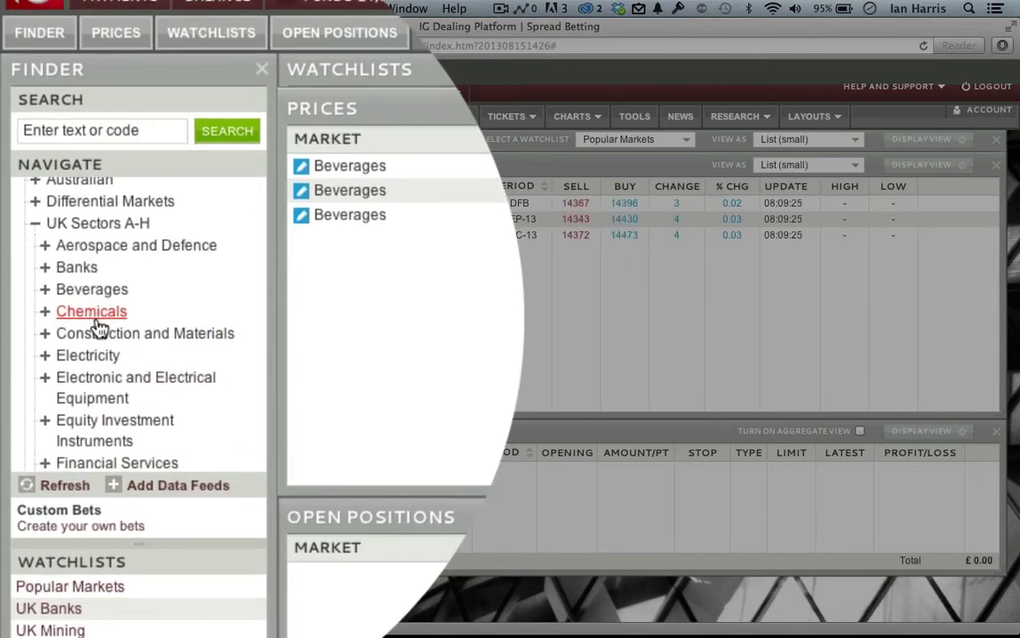
scroll(100, 328, "down", 1)
scroll(100, 328, "up", 5)
scroll(100, 328, "down", 5)
scroll(100, 327, "down", 6)
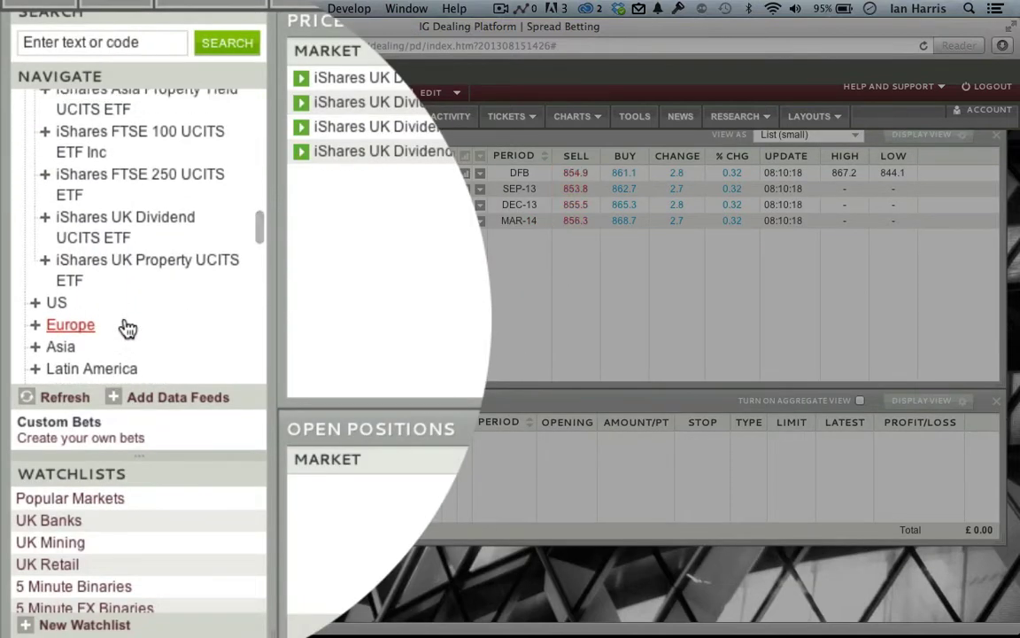
scroll(128, 329, "up", 6)
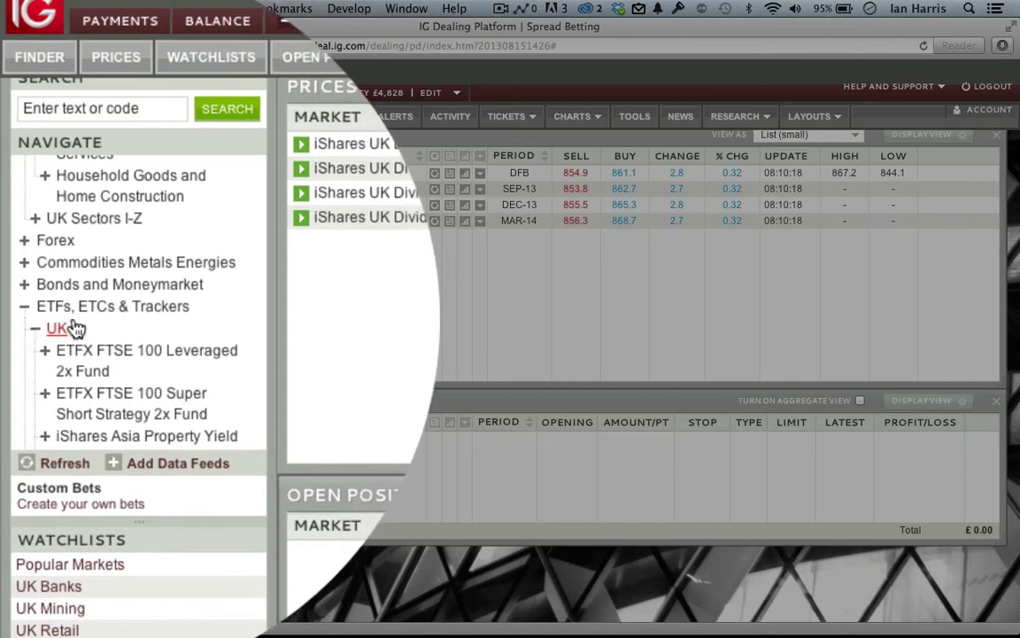
Step: Expand the Shares - UK category and its CA-CE group to list the companies
scroll(132, 330, "down", 2)
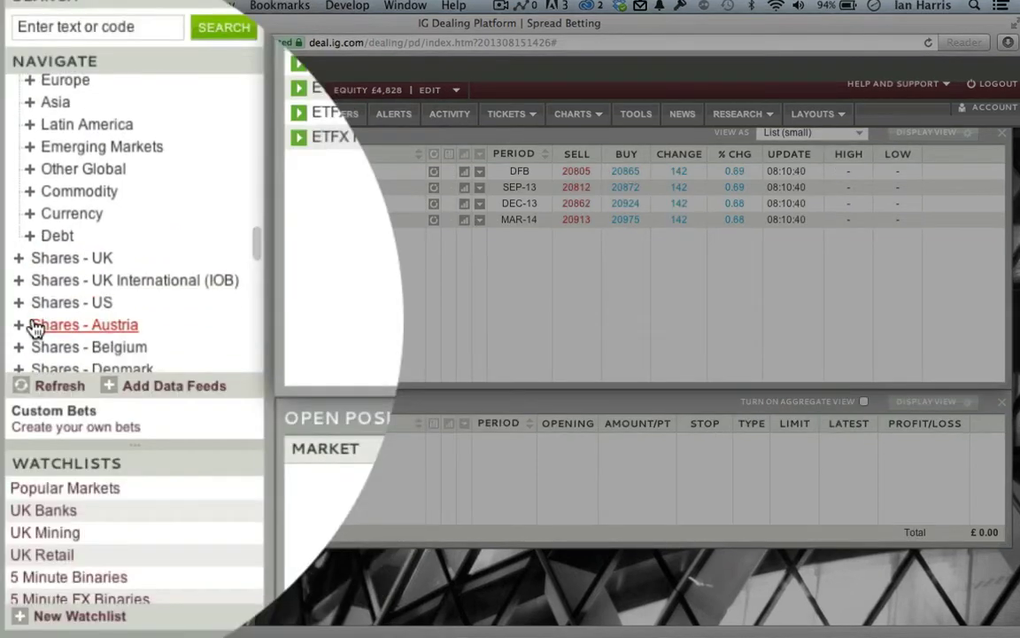
scroll(33, 327, "down", 3)
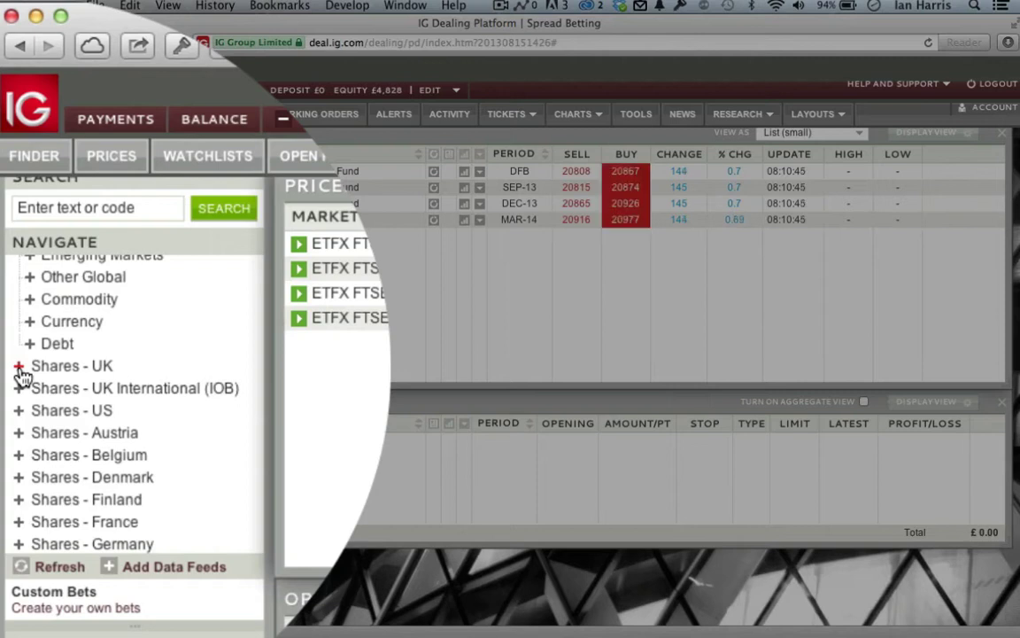
left_click(19, 368)
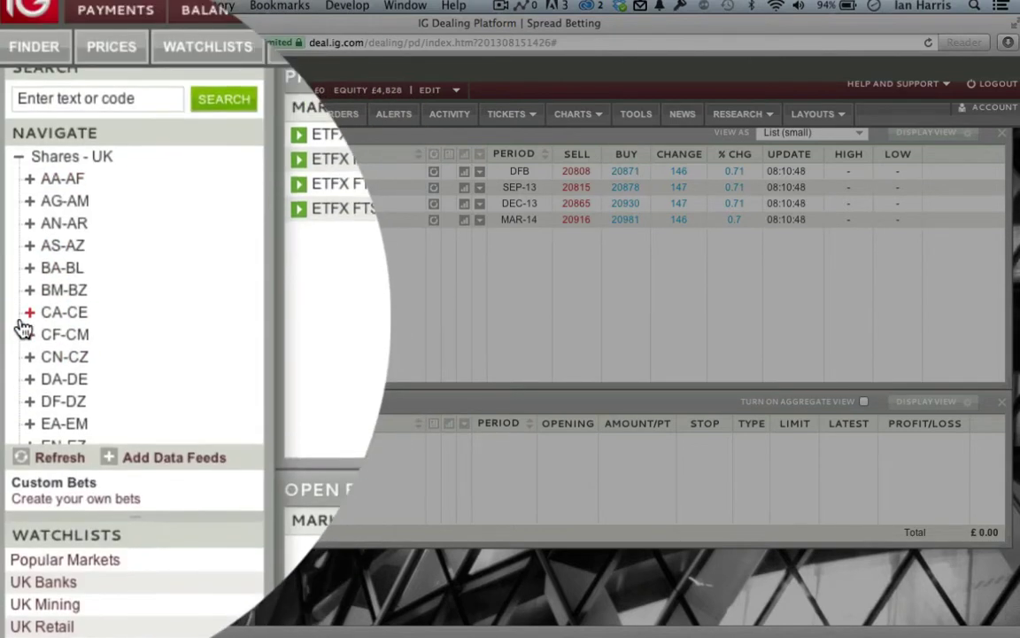
left_click(29, 319)
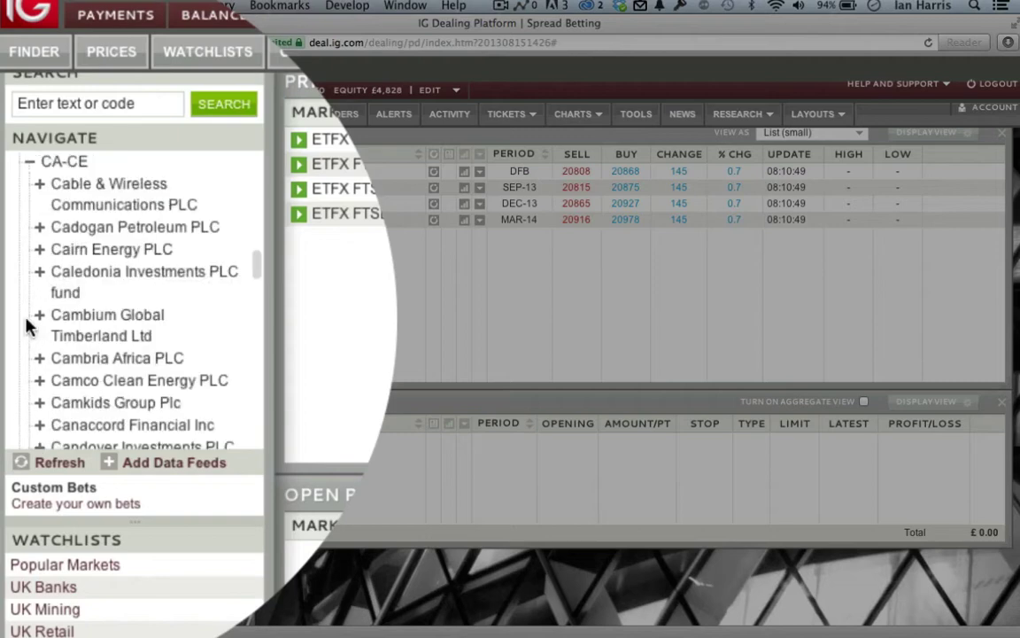
Step: Search the market finder for the code "futr"
left_click(127, 104)
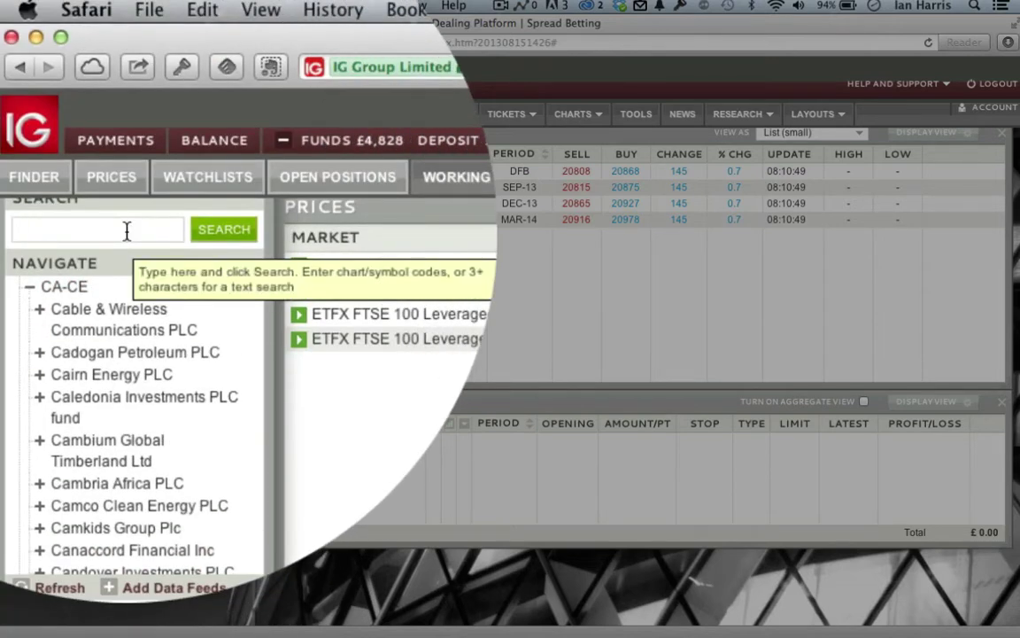
type("futr")
left_click(221, 230)
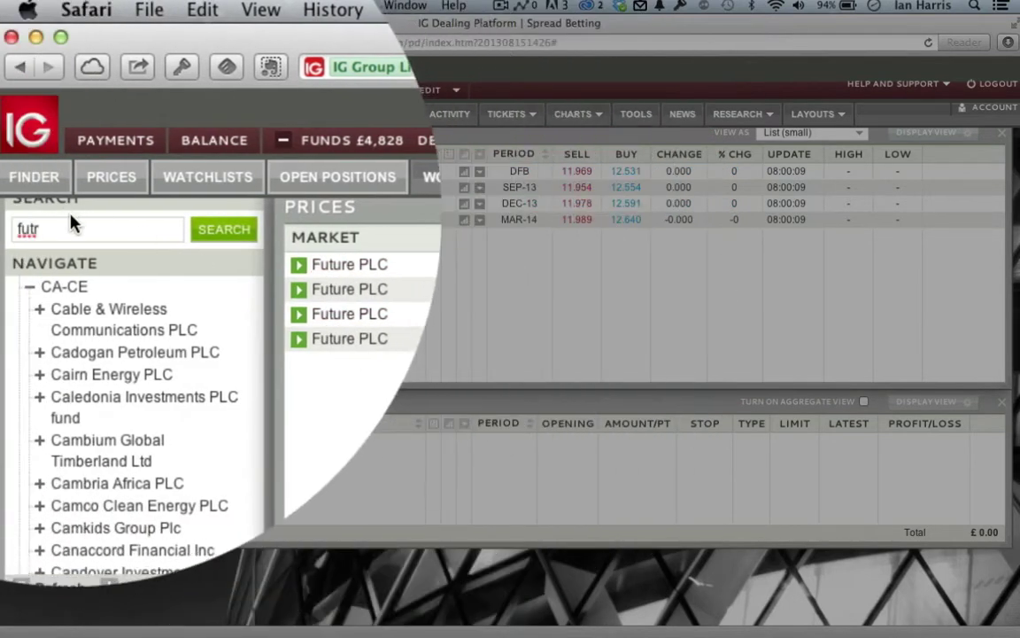
left_click(71, 229)
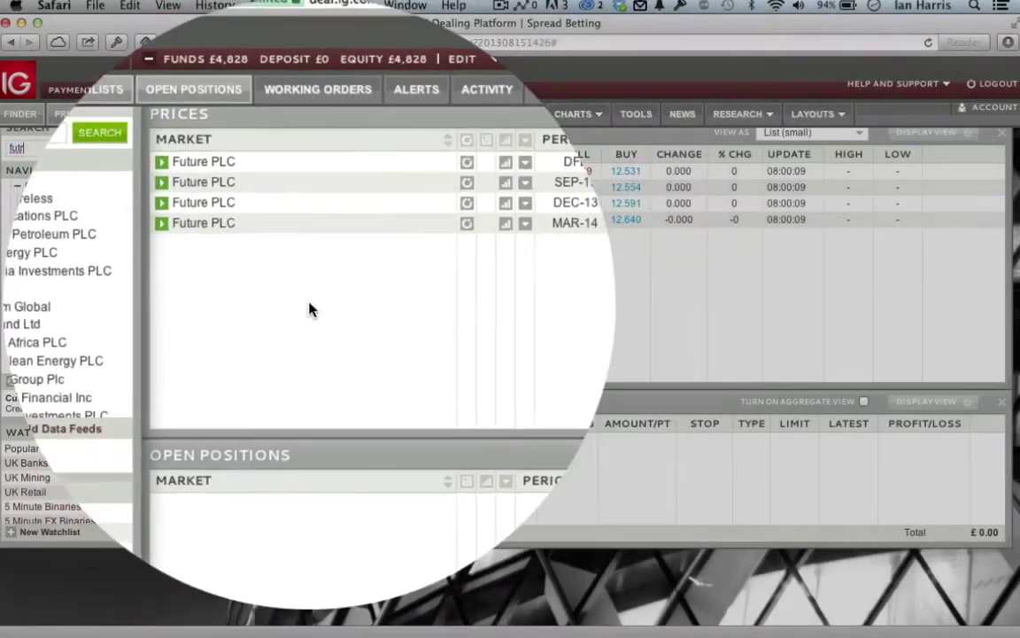
Step: Expand Binary Indices and its FTSE (Daily) group, and show the Up or Down market prices
scroll(17, 296, "down", 5)
scroll(17, 298, "down", 3)
scroll(18, 237, "up", 10)
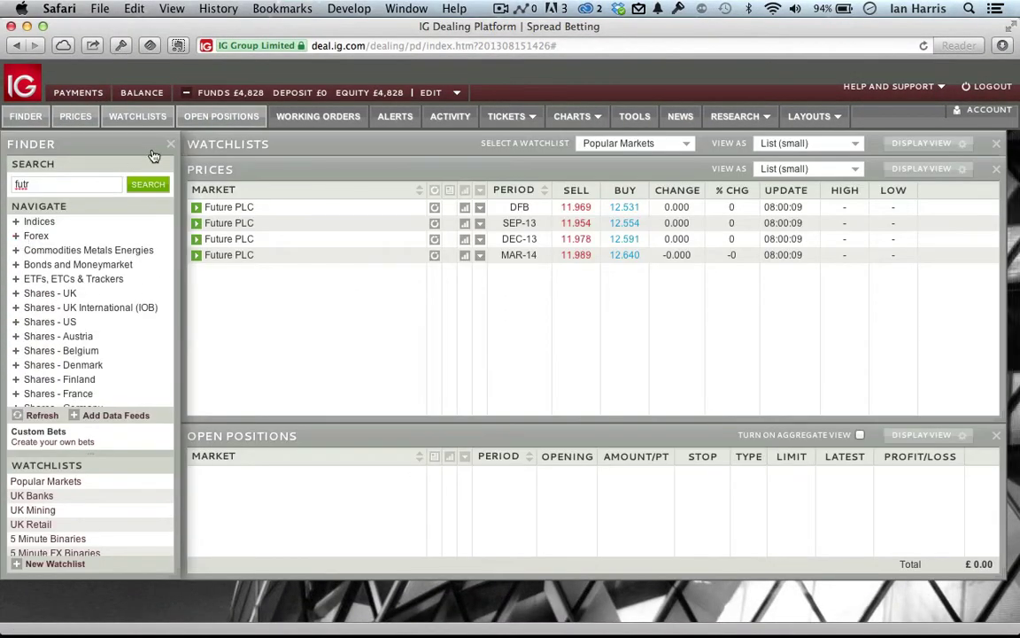
scroll(102, 247, "down", 4)
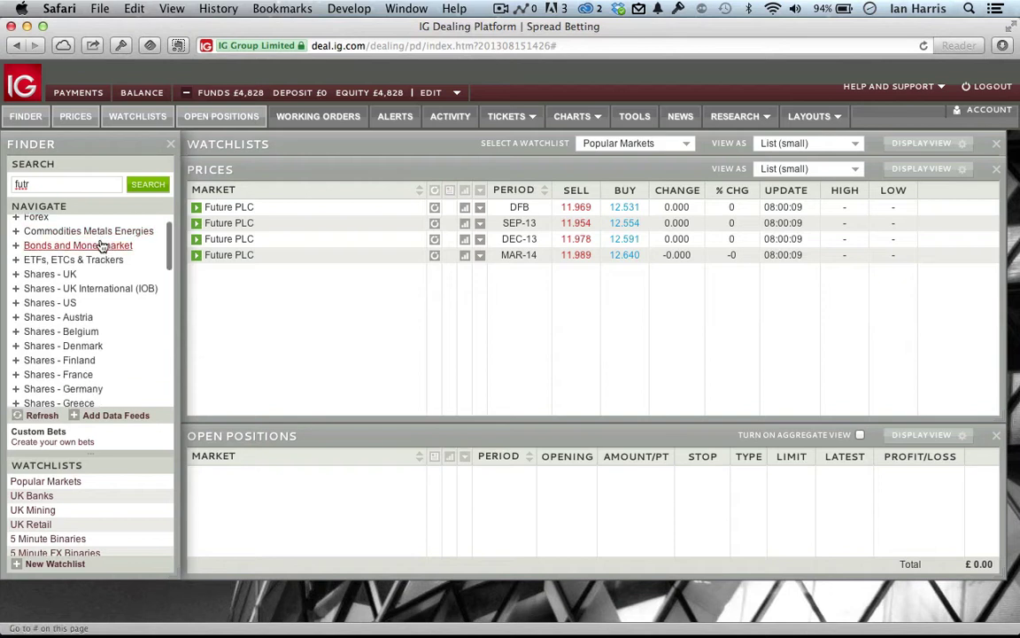
scroll(102, 247, "down", 4)
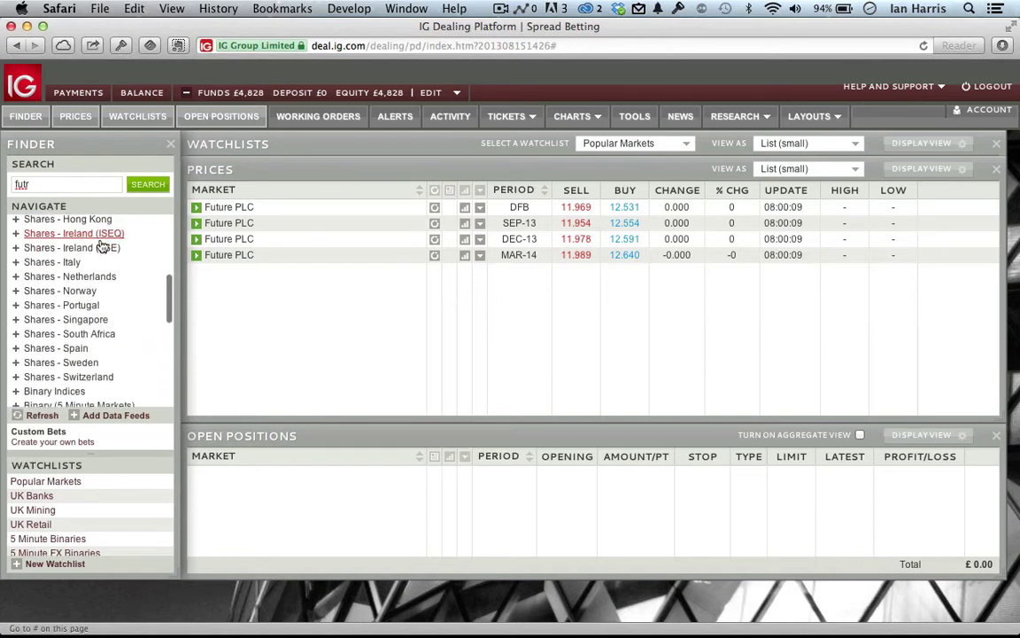
scroll(102, 247, "down", 1)
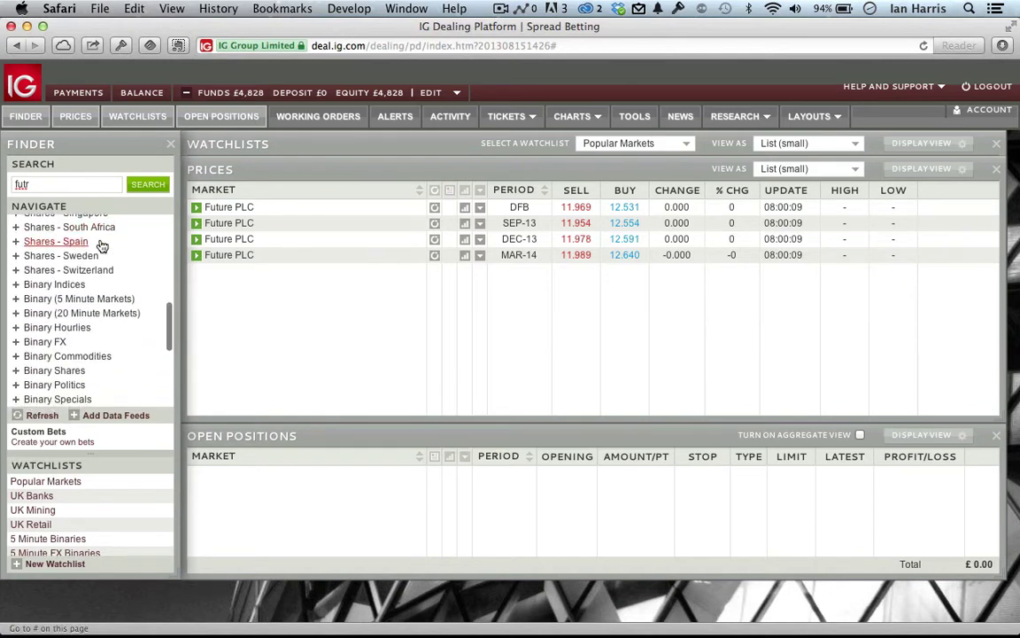
scroll(102, 247, "down", 1)
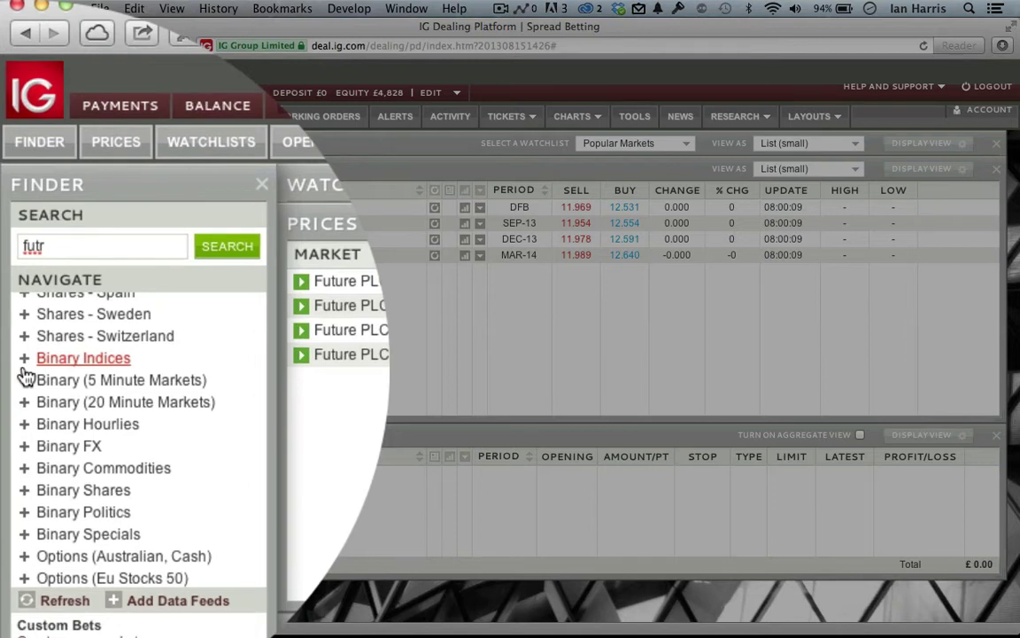
left_click(25, 363)
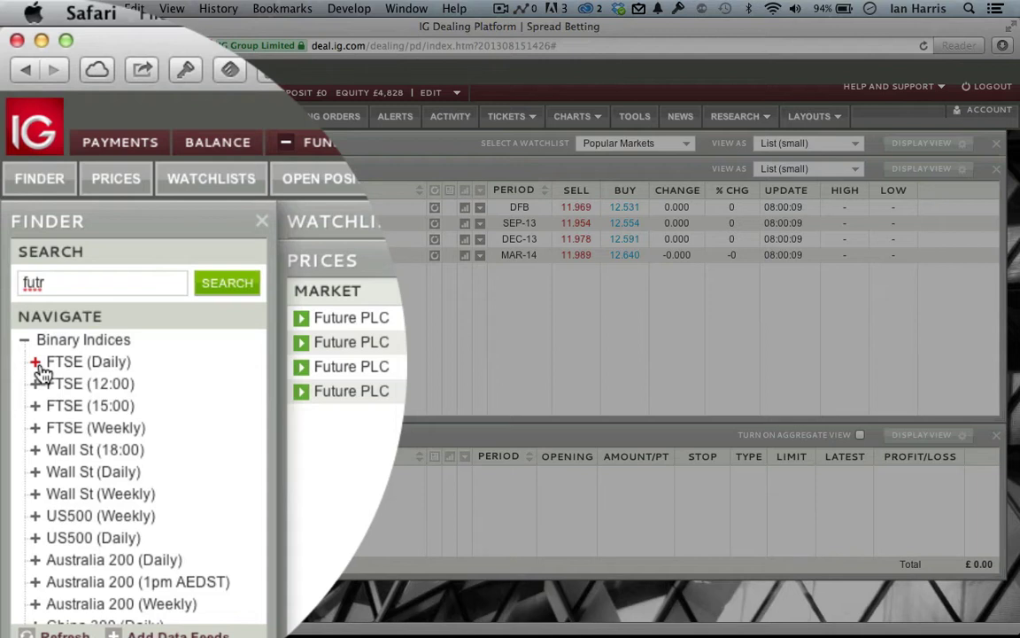
left_click(38, 364)
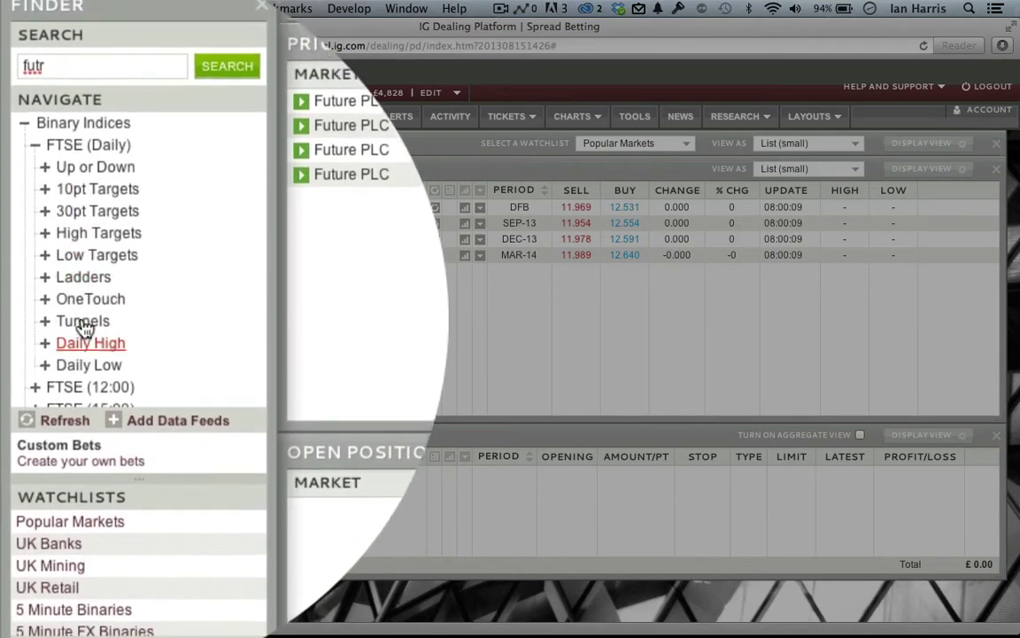
left_click(76, 370)
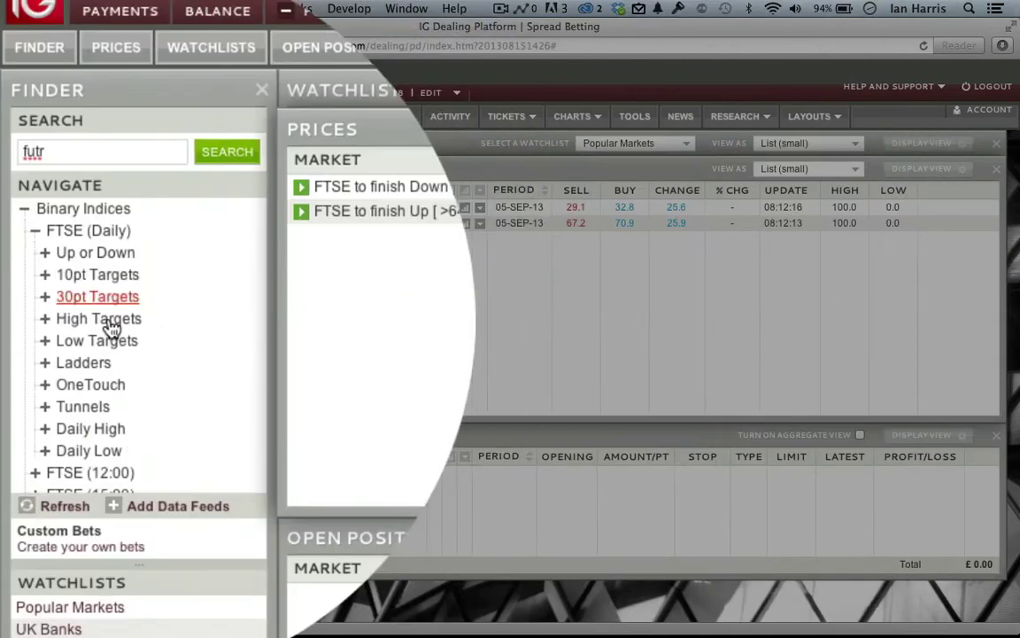
Step: Look through the remaining Binary Indices entries and collapse that category
scroll(64, 292, "down", 3)
scroll(105, 327, "down", 4)
scroll(105, 328, "down", 2)
scroll(104, 328, "up", 8)
left_click(24, 310)
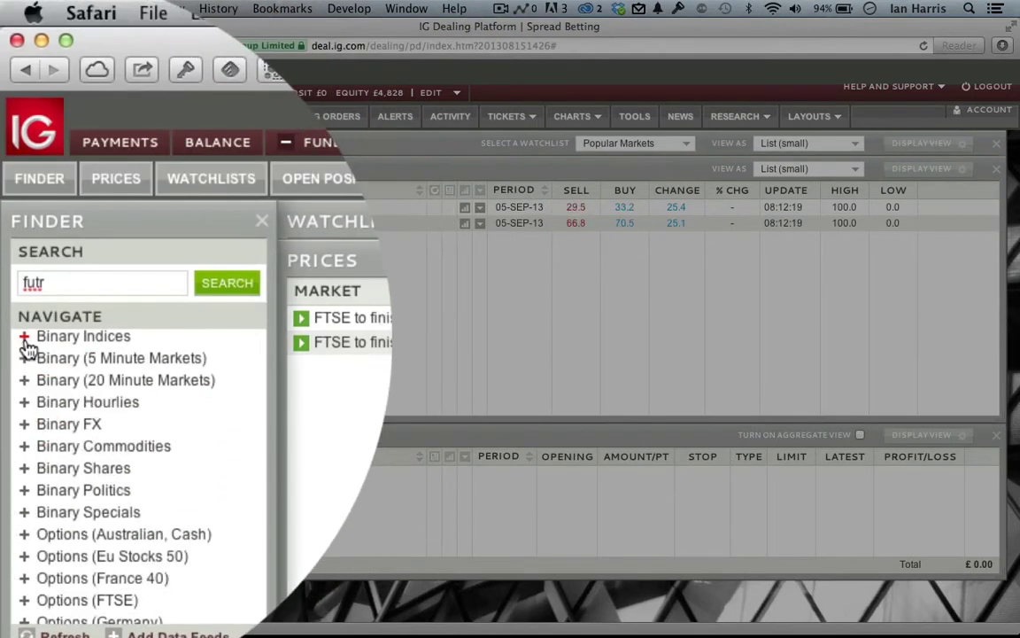
Step: View the available actions for "DOW to rise, 20:55-Close" under Binary (5 Minute Markets), Indices, Wall St, and collapse the 5-minute category
left_click(24, 358)
left_click(36, 369)
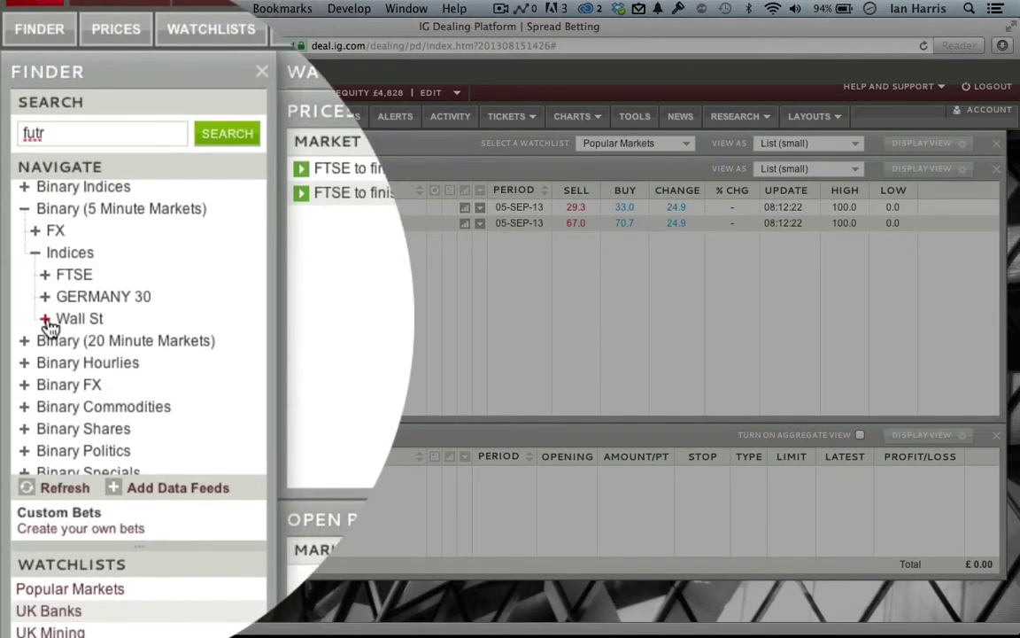
left_click(45, 320)
left_click(84, 354)
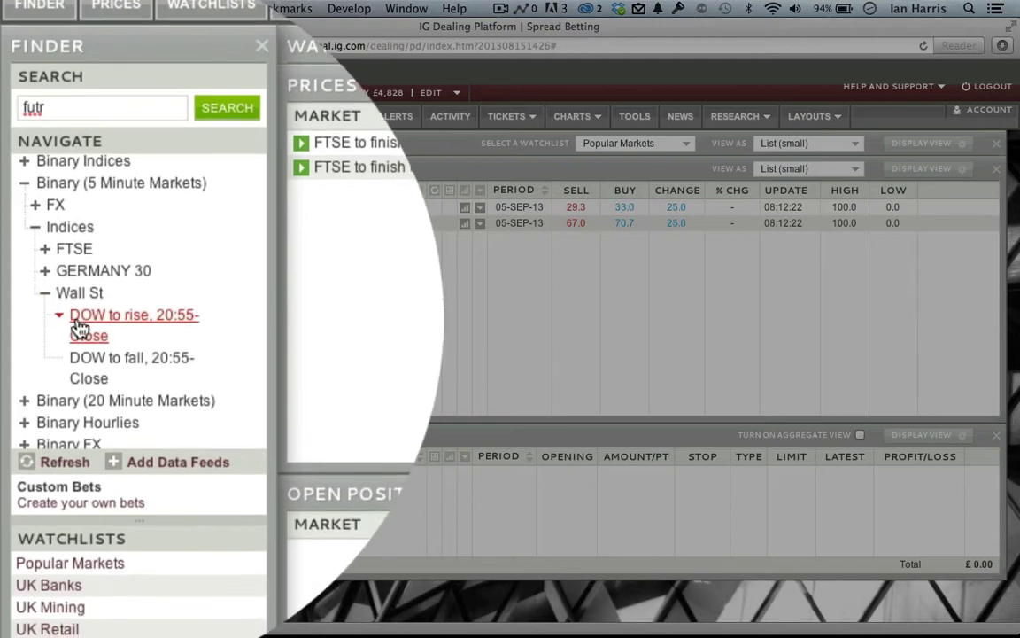
left_click(84, 328)
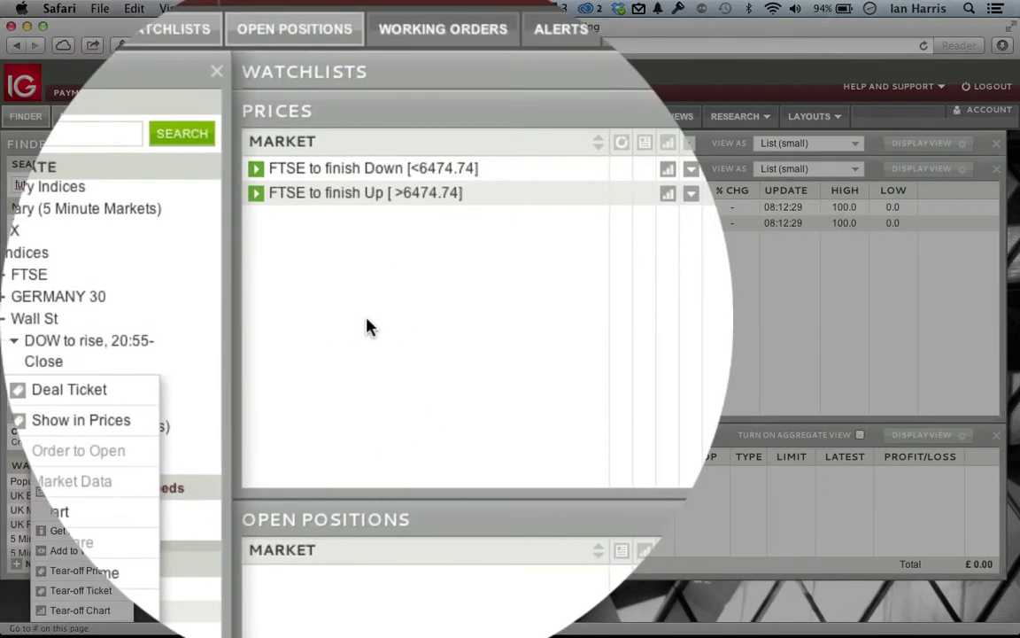
left_click(330, 326)
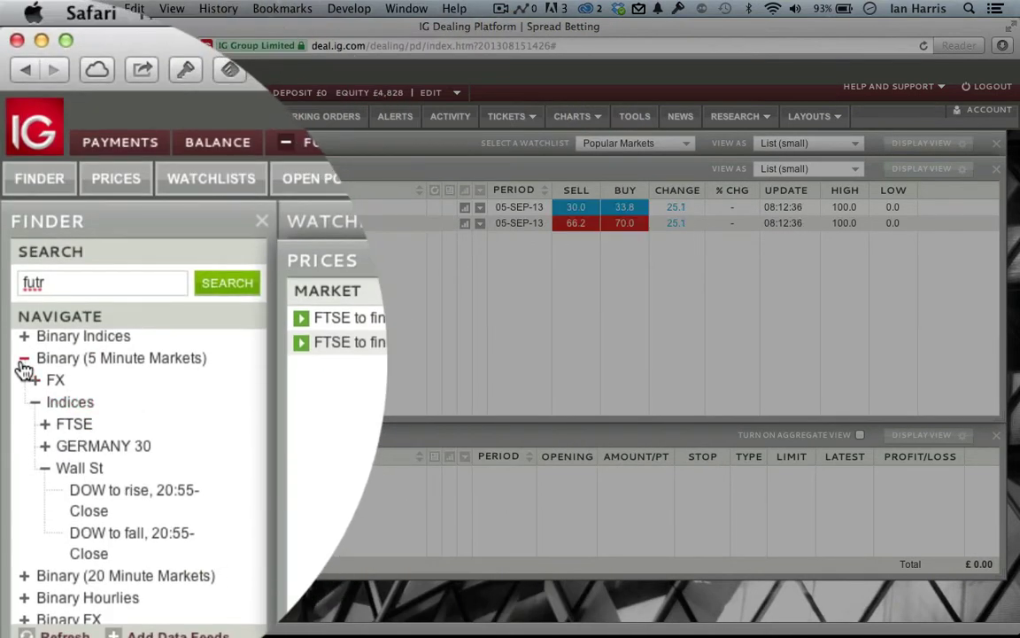
left_click(22, 360)
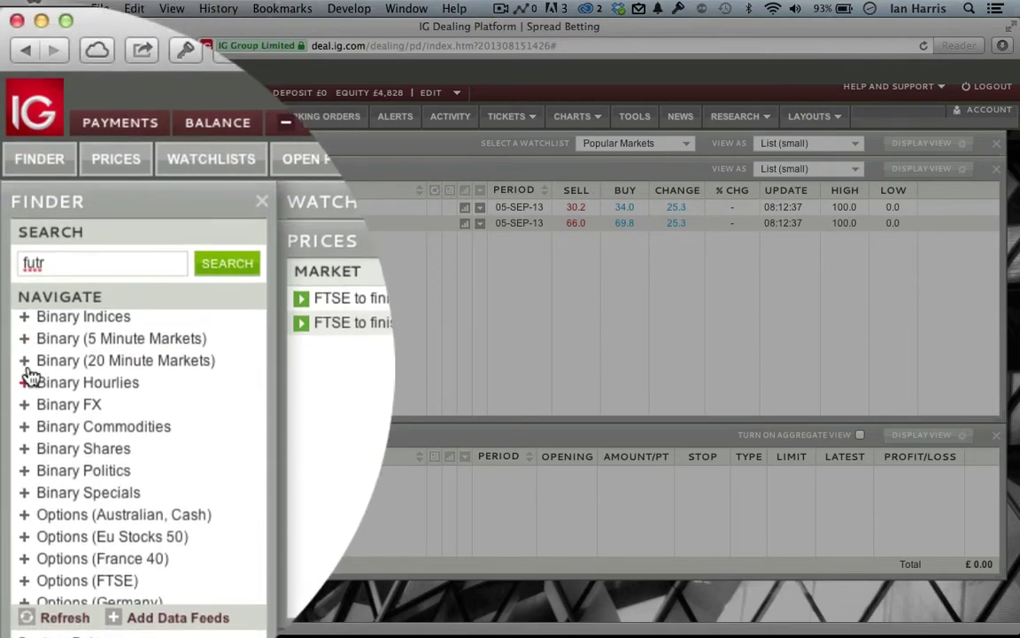
Step: Expand House Prices down to the UK group and show the UK National house price markets
scroll(19, 276, "down", 5)
scroll(20, 331, "down", 4)
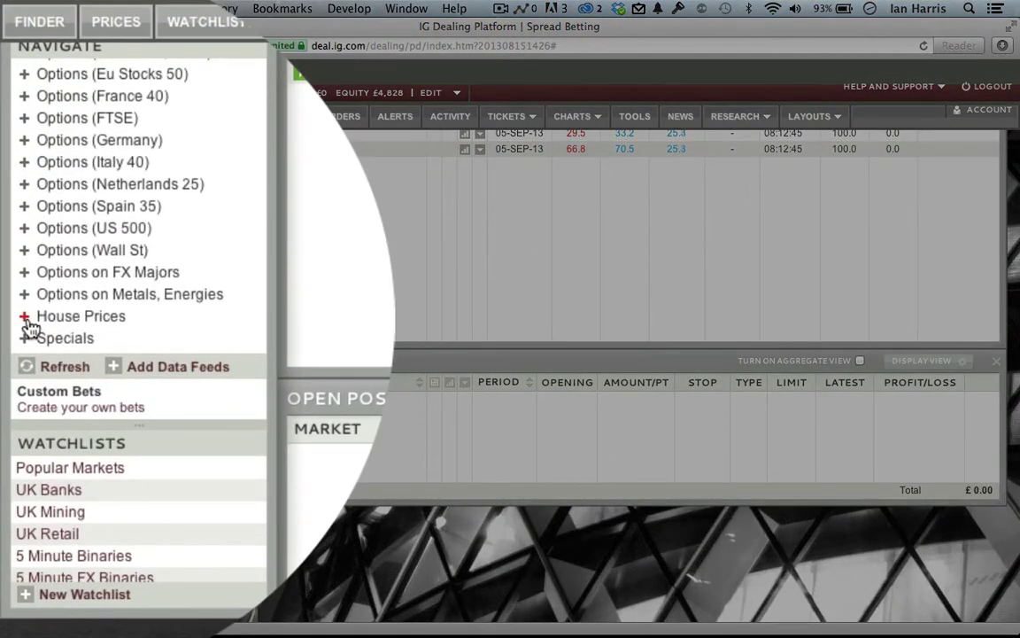
left_click(25, 316)
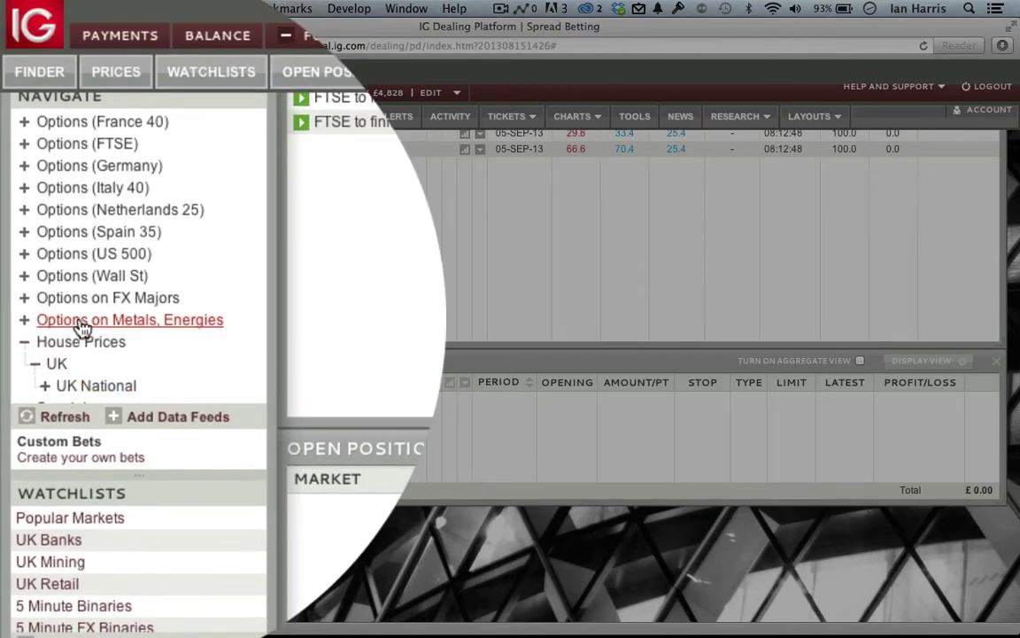
scroll(80, 328, "down", 1)
left_click(85, 329)
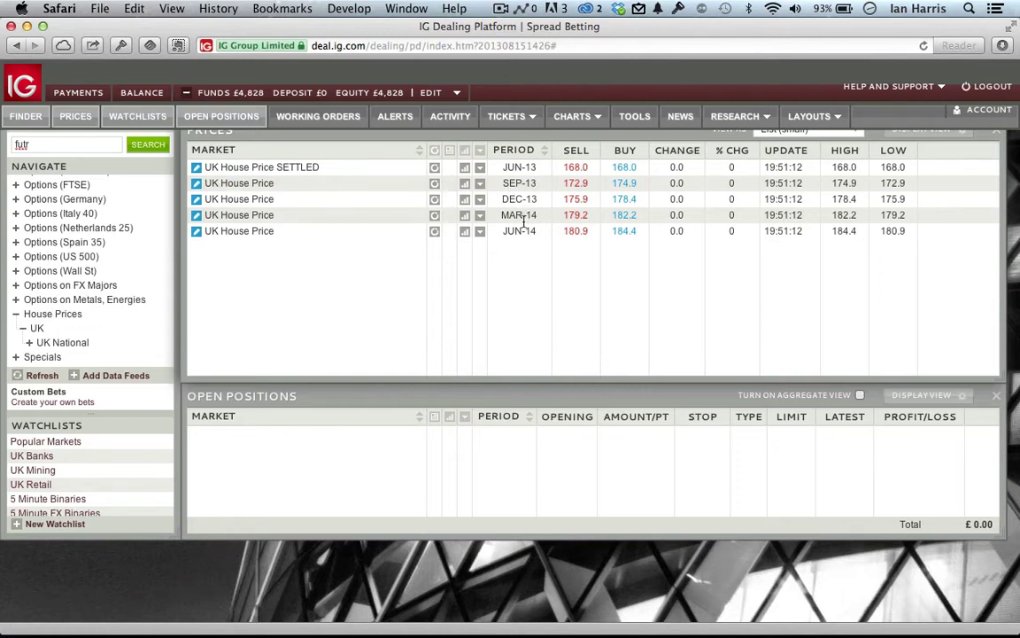
Step: Expand Specials and its Royal Mail IPO group, and show the Royal Mail market prices
left_click(16, 359)
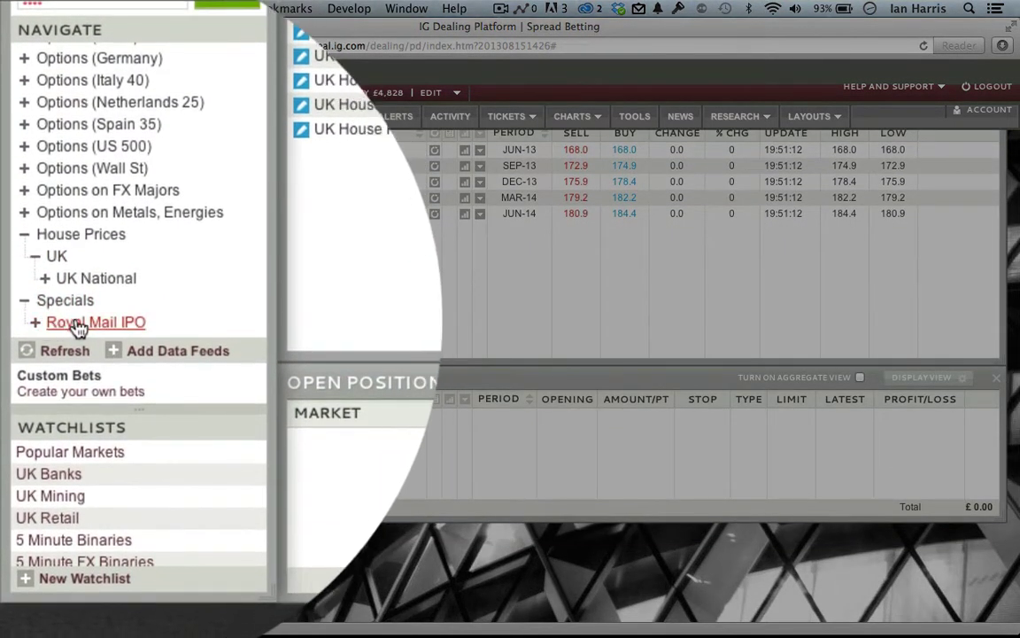
left_click(80, 324)
left_click(78, 324)
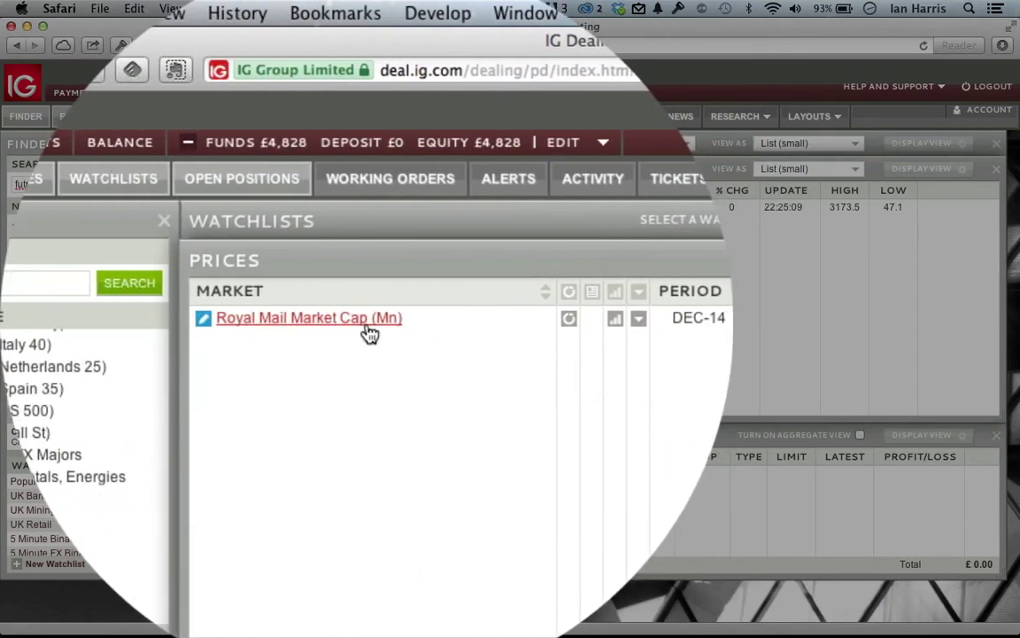
Step: Read the expiry, settlement and rollover information for Royal Mail Market Cap (Mn), and close the info window
left_click(639, 317)
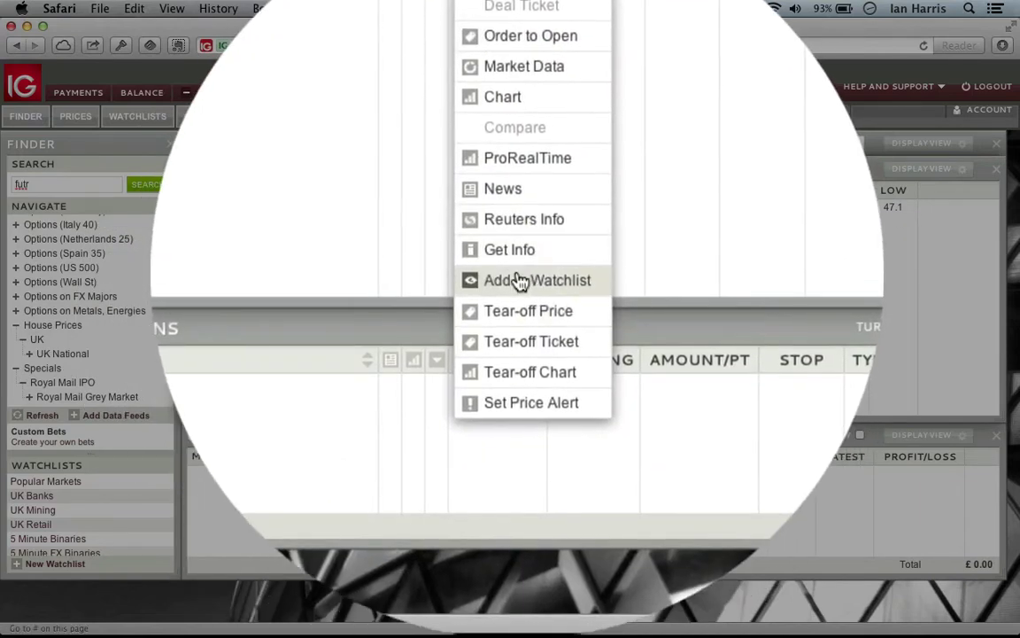
left_click(513, 252)
scroll(522, 281, "down", 5)
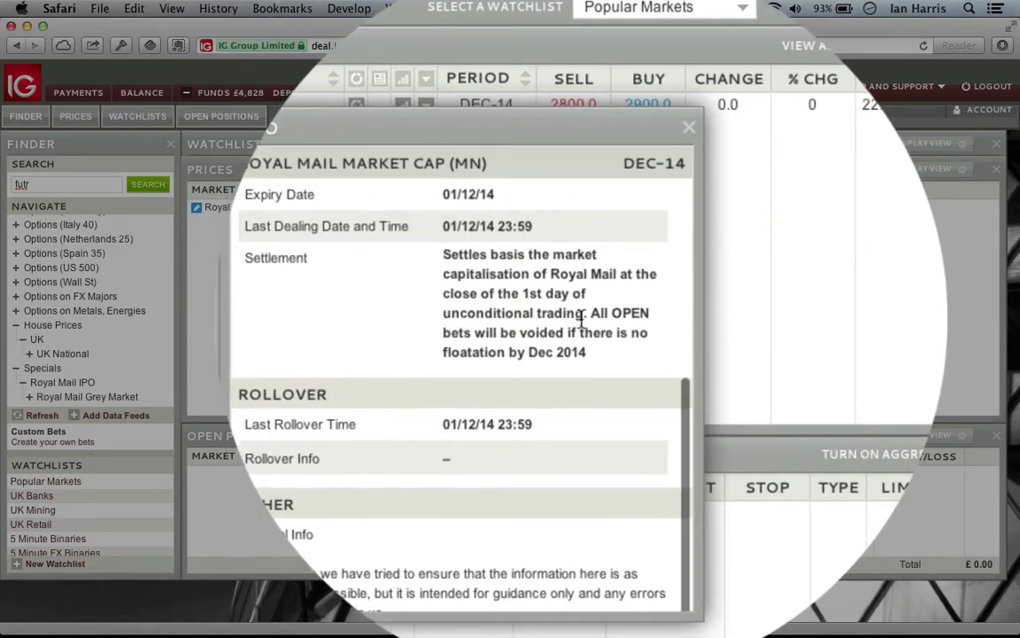
scroll(581, 320, "down", 2)
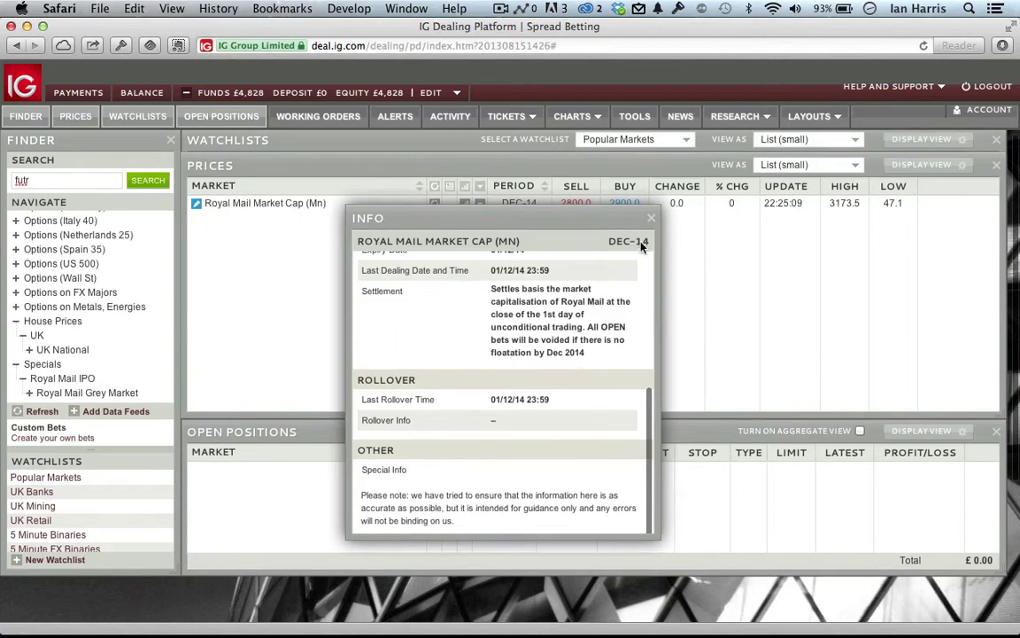
left_click(586, 200)
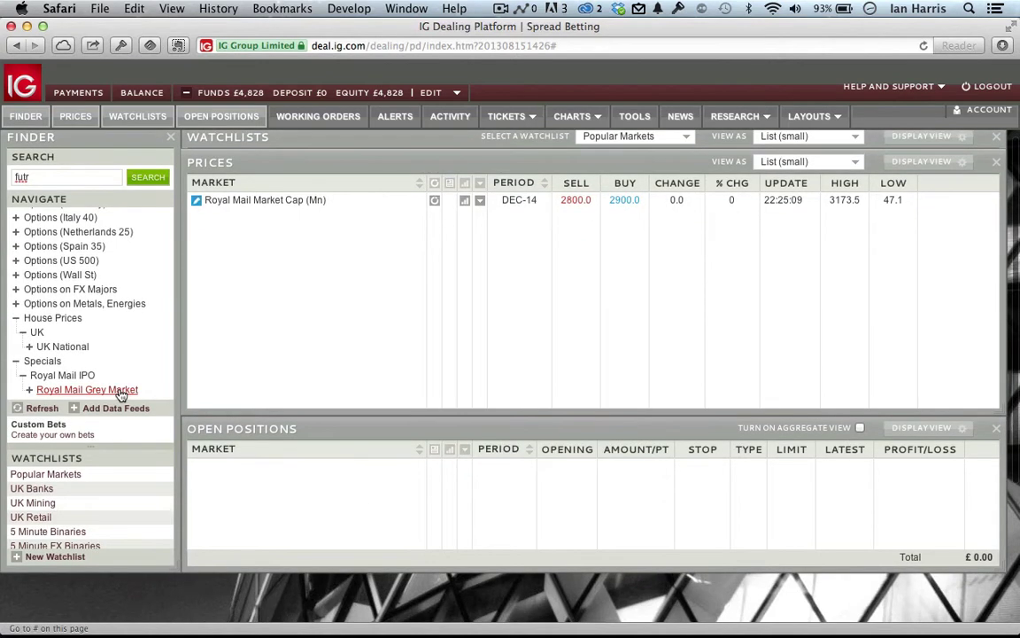
Step: Look through the available watchlists and show the markets in the 5 Minute Binaries watchlist
scroll(82, 485, "down", 2)
scroll(84, 491, "down", 2)
scroll(84, 492, "up", 2)
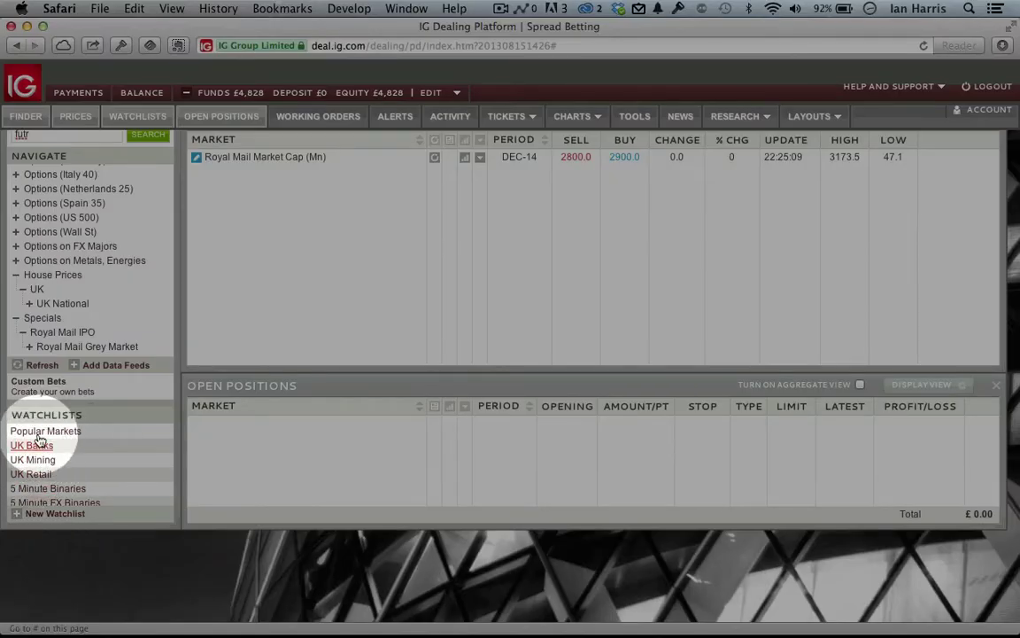
scroll(46, 466, "down", 2)
scroll(52, 466, "up", 2)
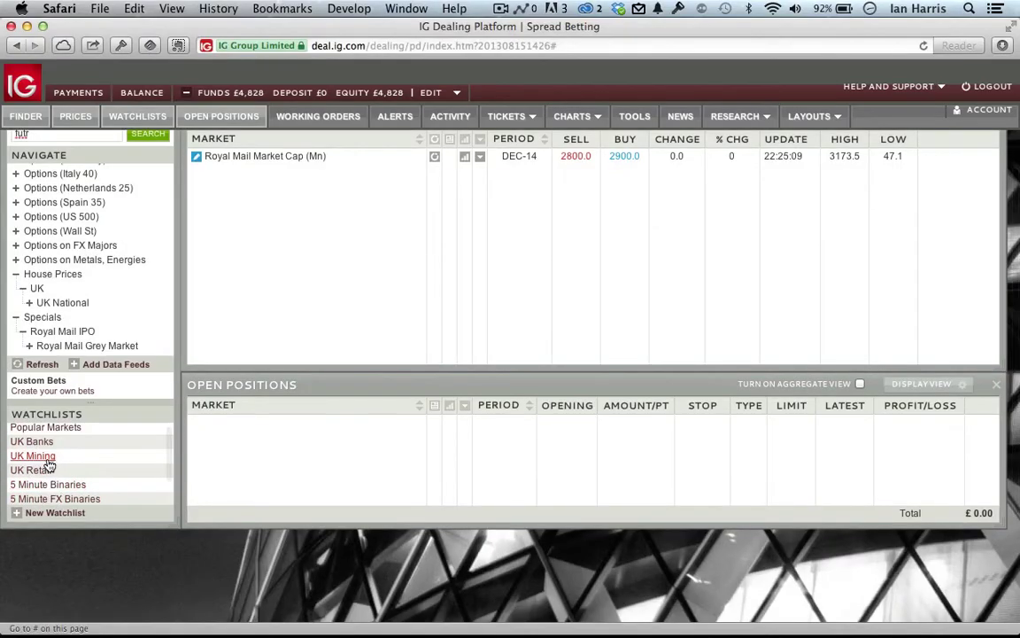
scroll(50, 464, "down", 3)
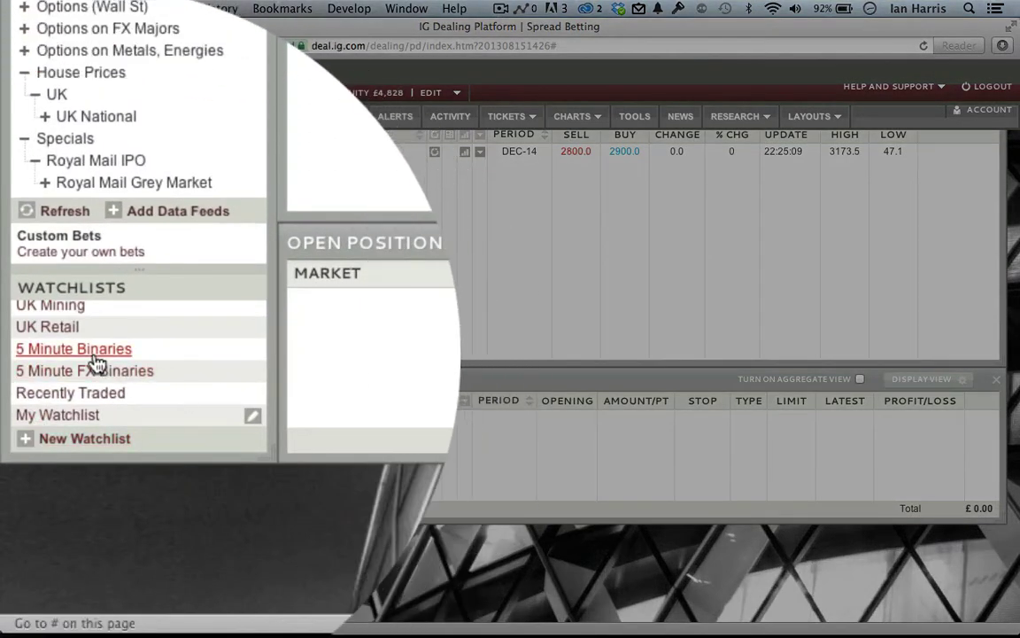
left_click(94, 354)
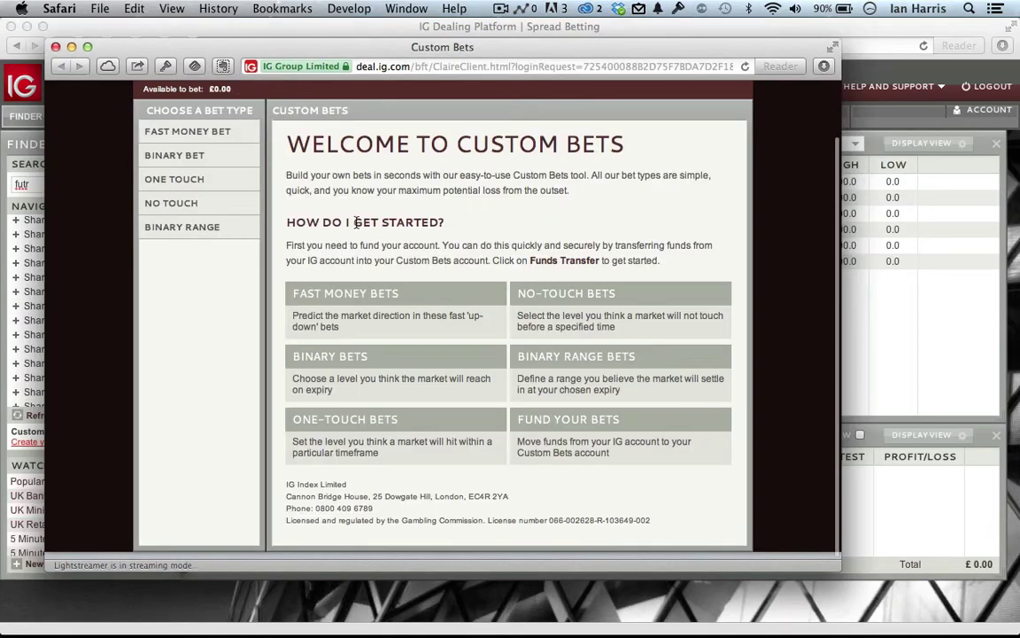
Step: Close the Custom Bets window, reopen it and reposition it over the dealing platform
left_click(54, 46)
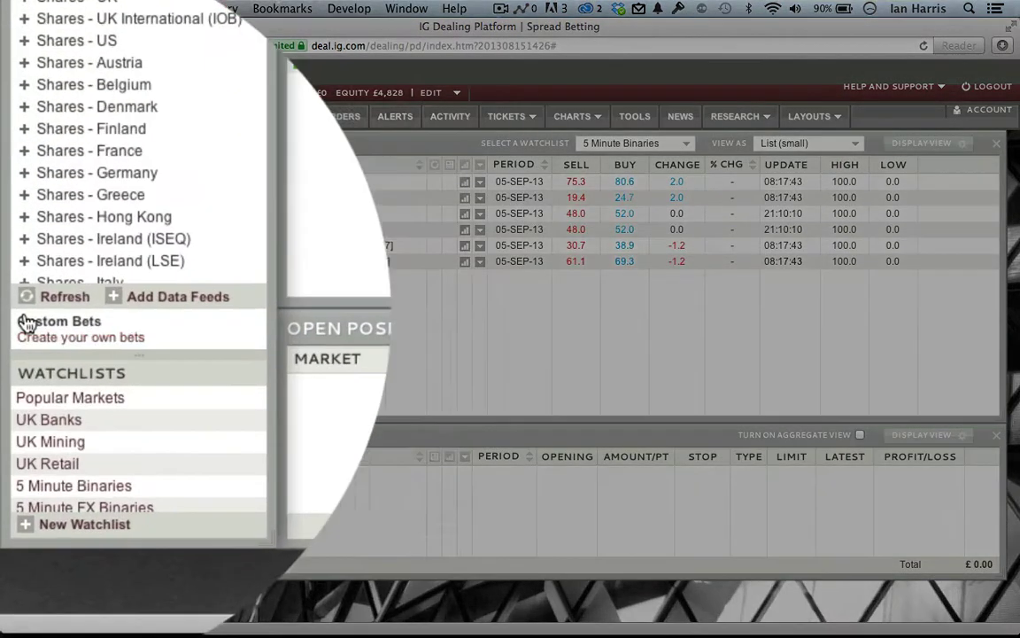
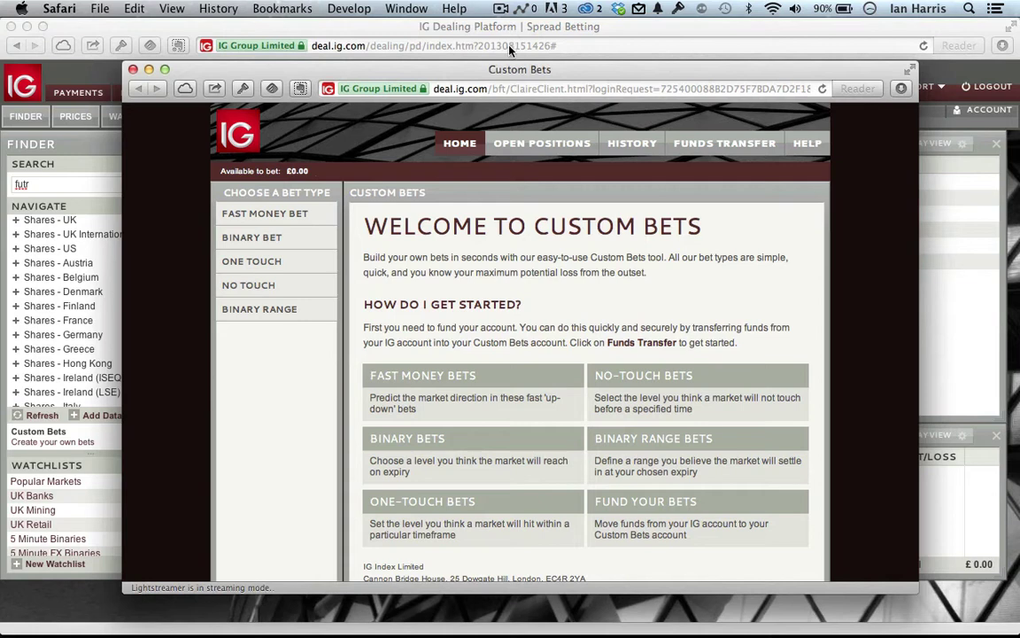
left_click_drag(506, 70, 503, 54)
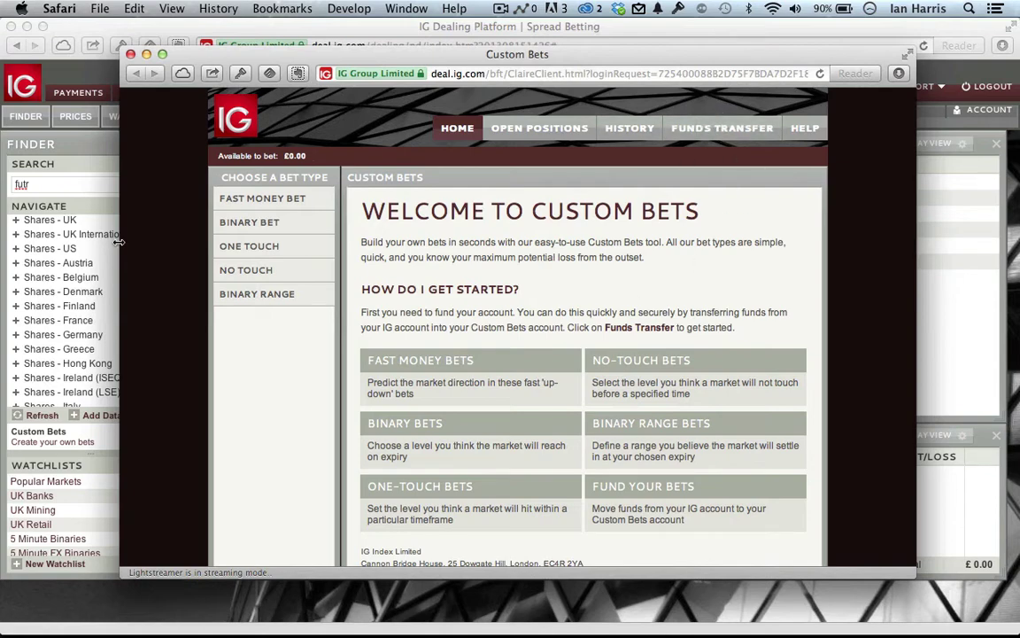
mouse_move(337, 57)
left_mouse_down()
mouse_move(291, 153)
mouse_move(327, 68)
left_mouse_up()
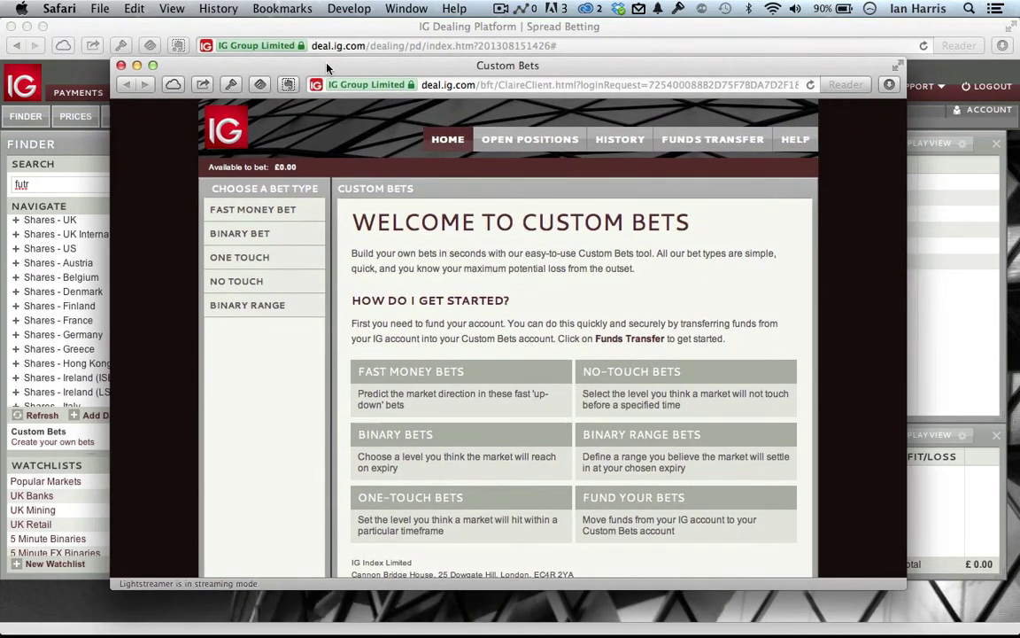
Step: Open the Custom Bets Funds Transfer page and set the transfer to go from Trading platform to Custom Bets
left_click(713, 140)
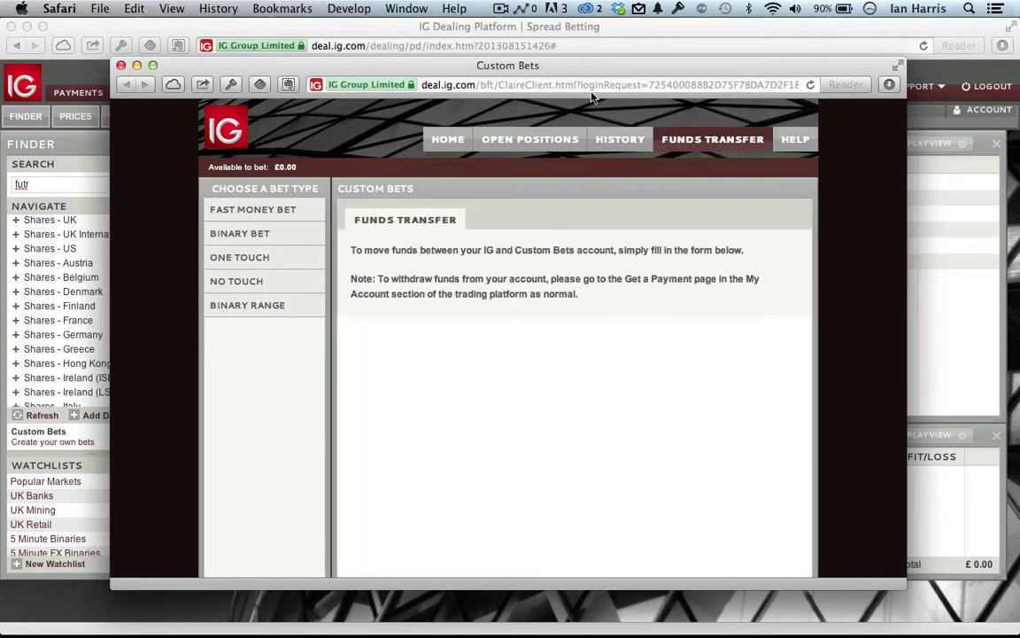
left_click_drag(550, 65, 543, 148)
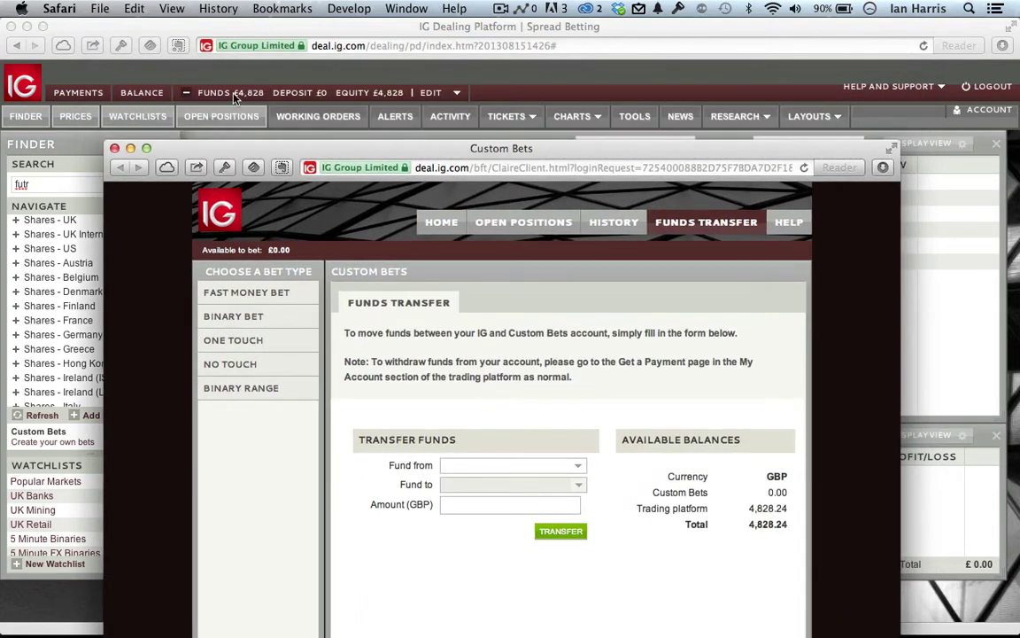
left_click_drag(376, 142, 377, 45)
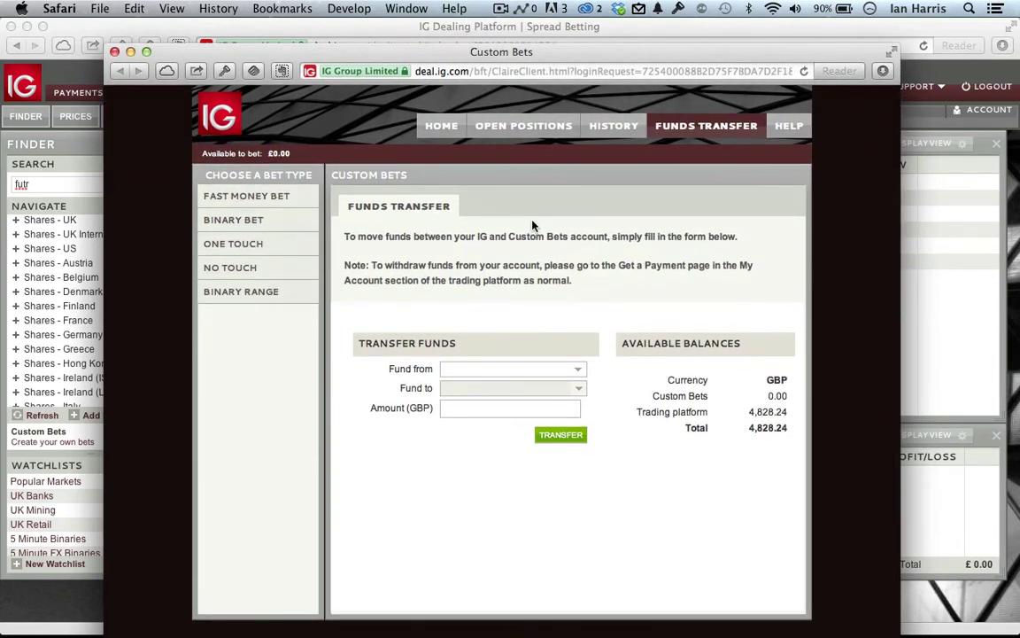
left_click(529, 370)
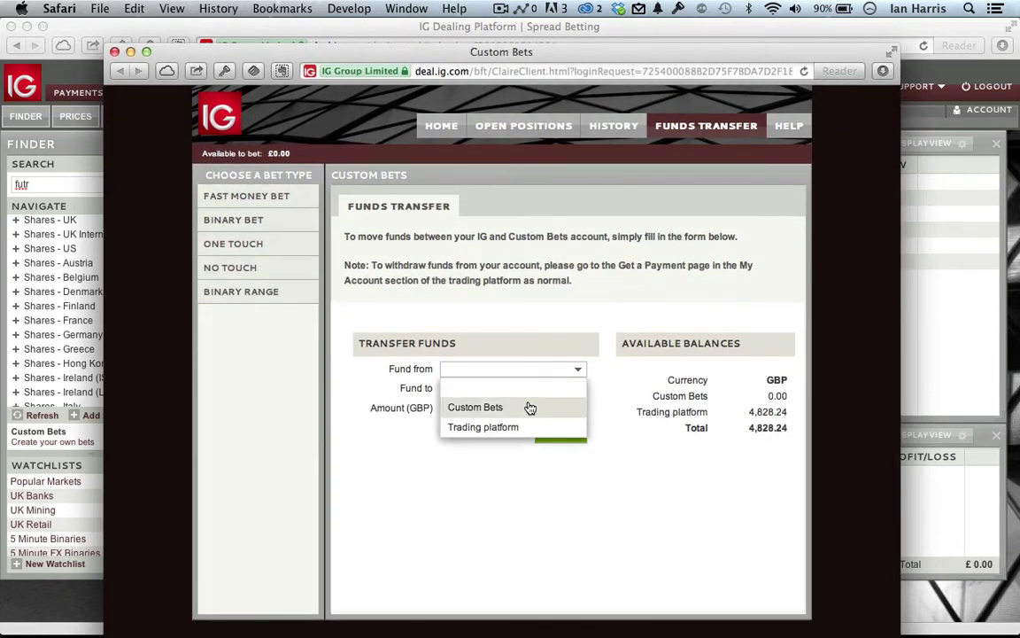
left_click(526, 428)
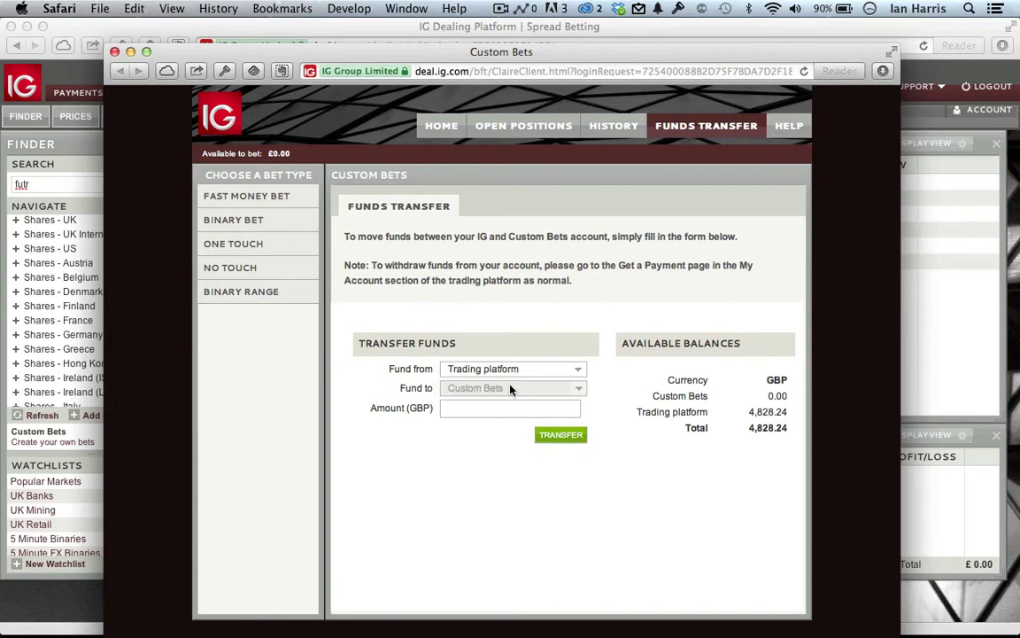
left_click(499, 406)
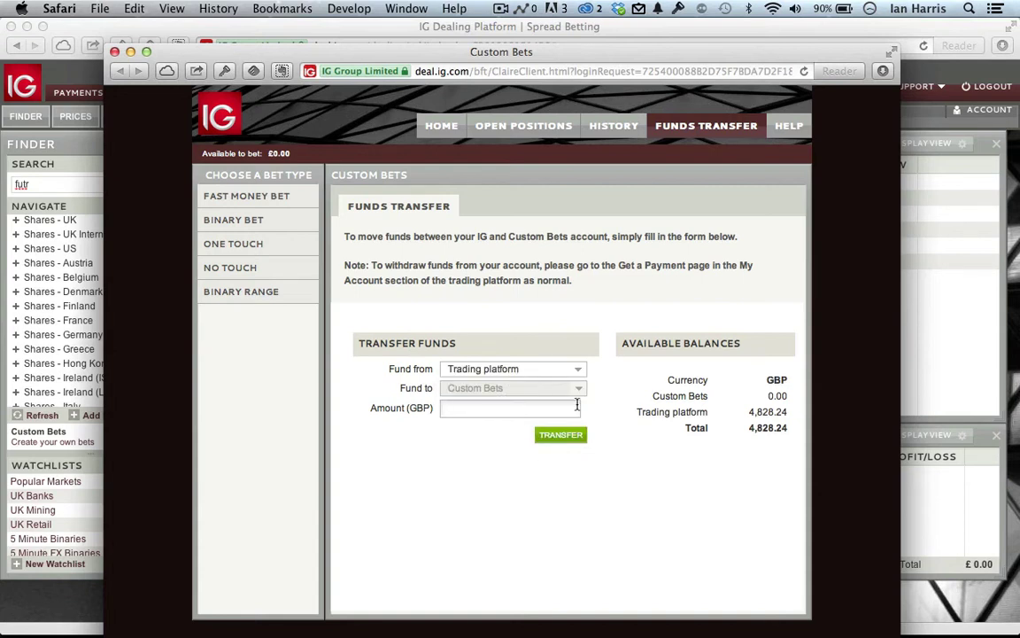
Step: Open the Fast Money Bet form, try Spain 35 as the market, and choose GBP/USD 24hr
left_click(257, 196)
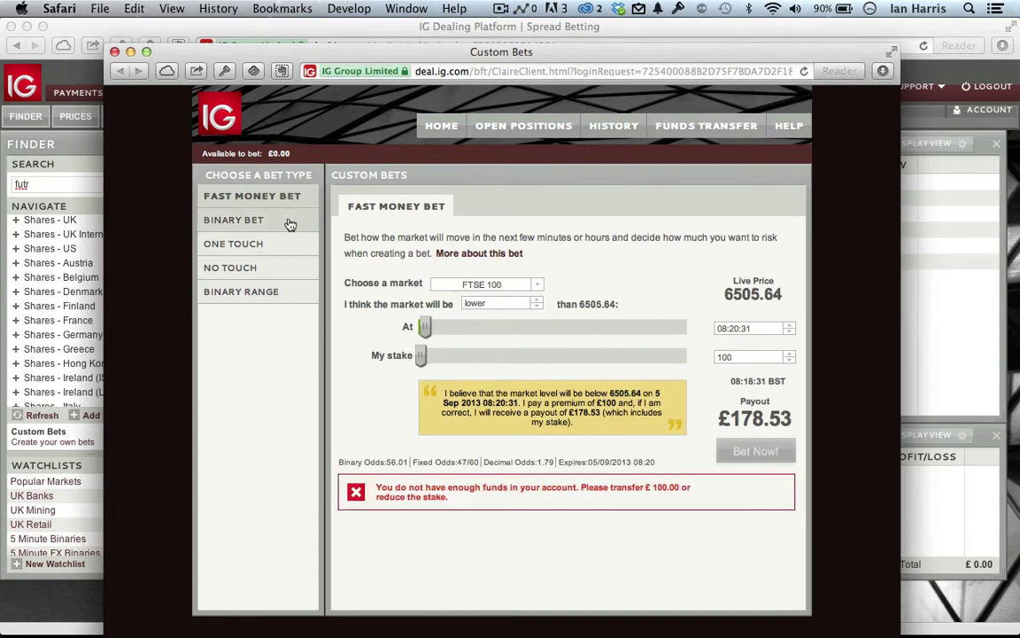
left_click(510, 287)
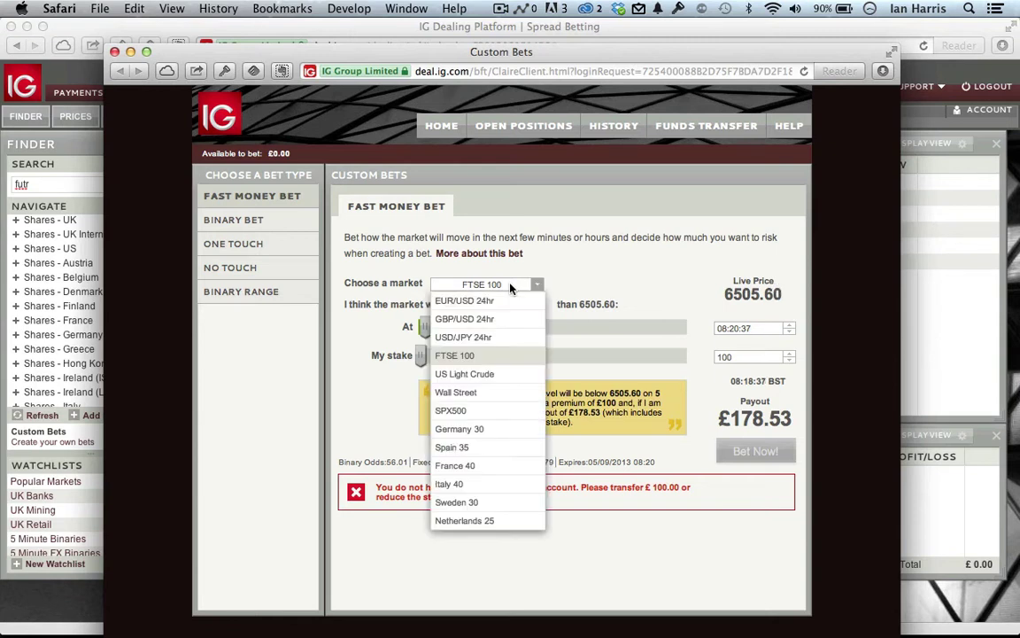
left_click(486, 447)
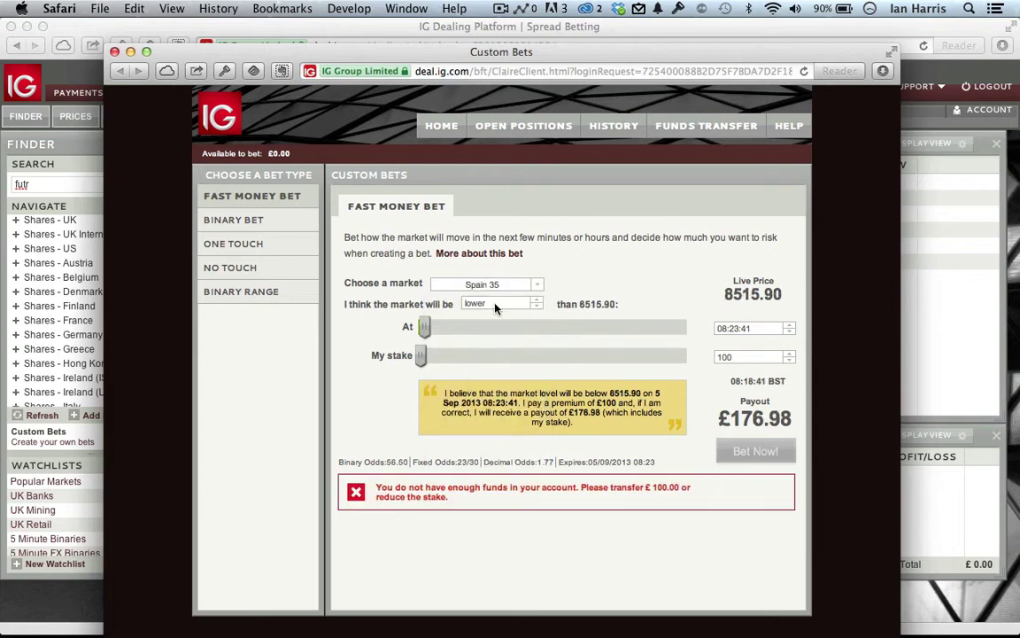
left_click(499, 284)
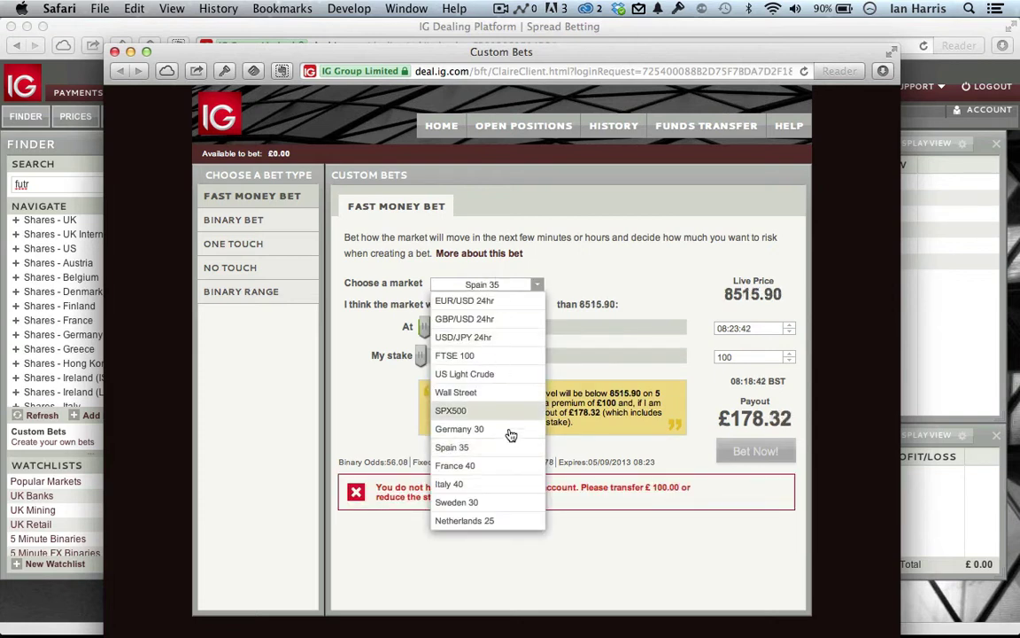
left_click(511, 320)
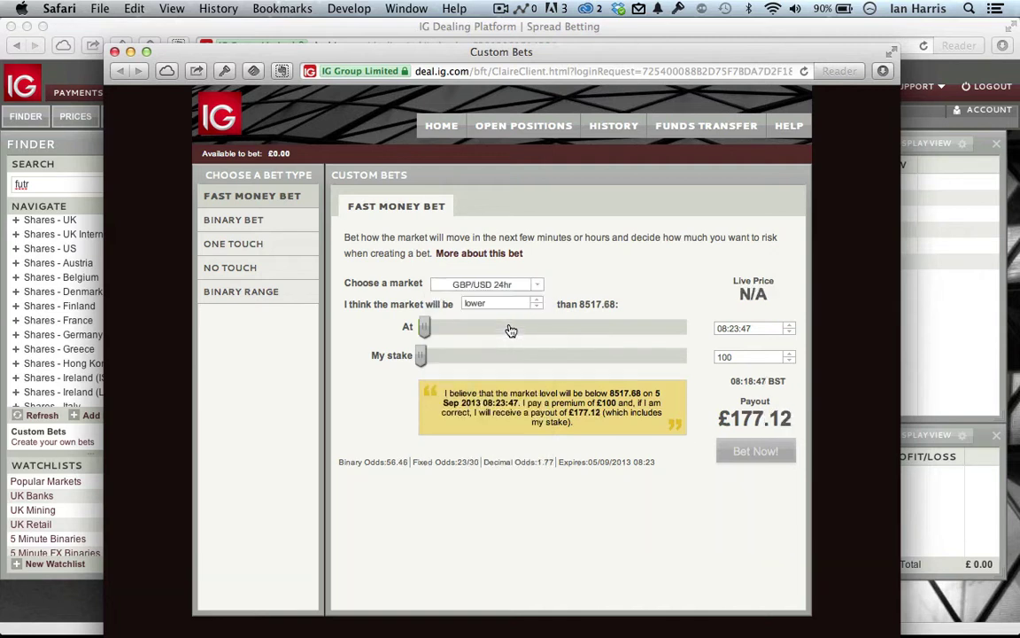
Step: Set the Fast Money Bet to higher, with a bet time of 16:36:00 and a stake of 425
left_click(534, 303)
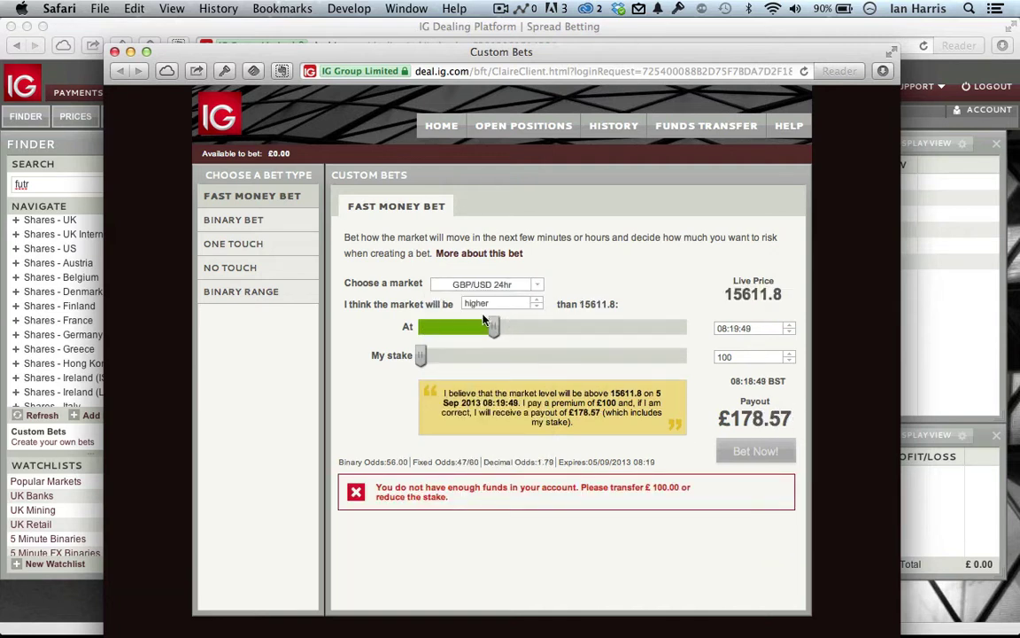
left_click_drag(493, 329, 569, 332)
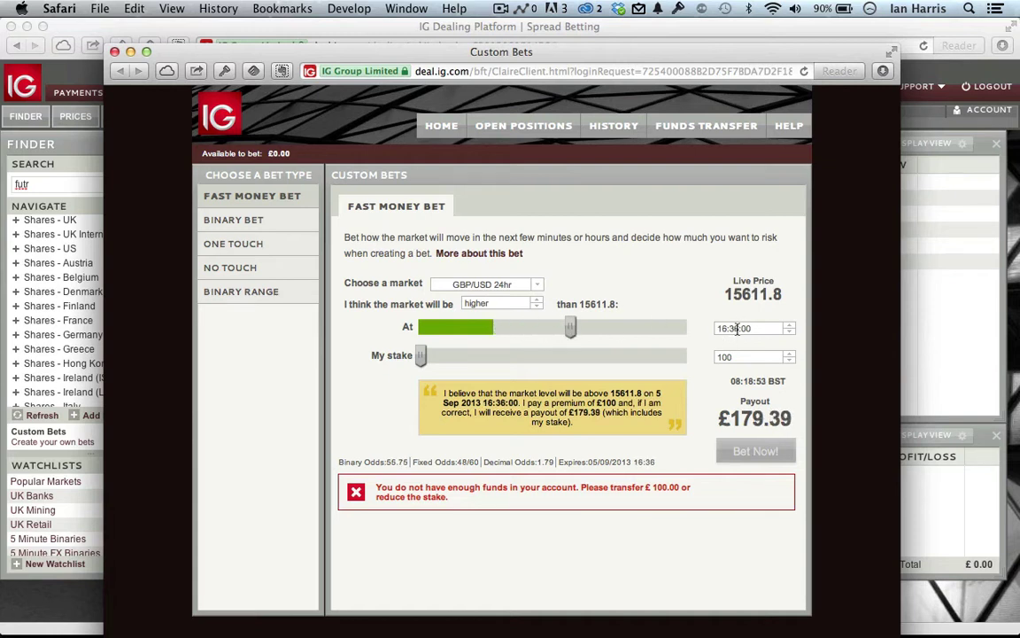
left_click_drag(420, 363, 430, 361)
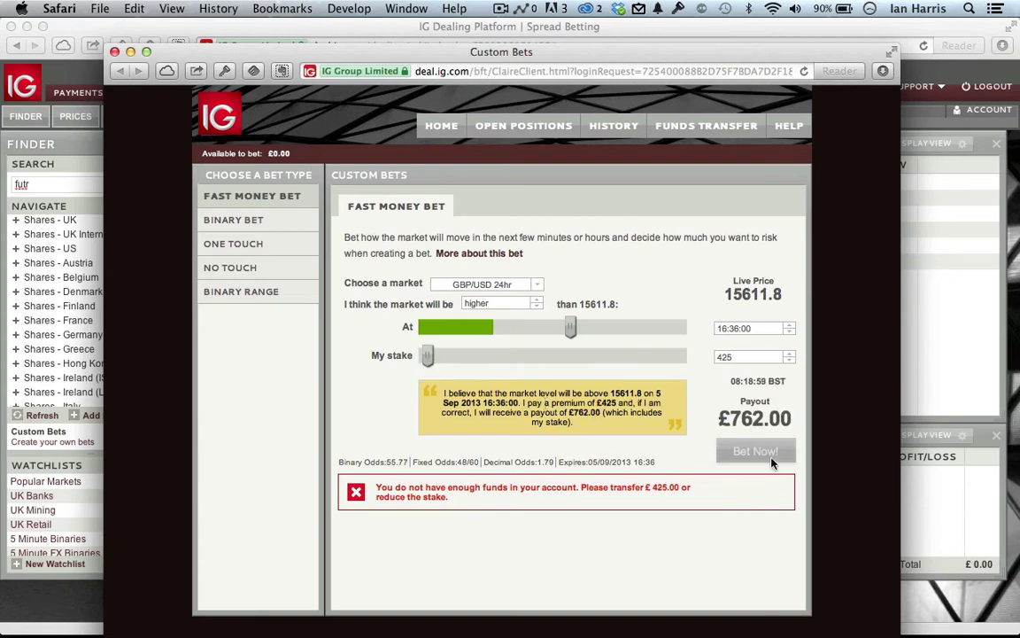
Step: Open the One Touch bet form, set the level to 15664.0 and the time to before 11:00, and raise the stake
left_click(265, 245)
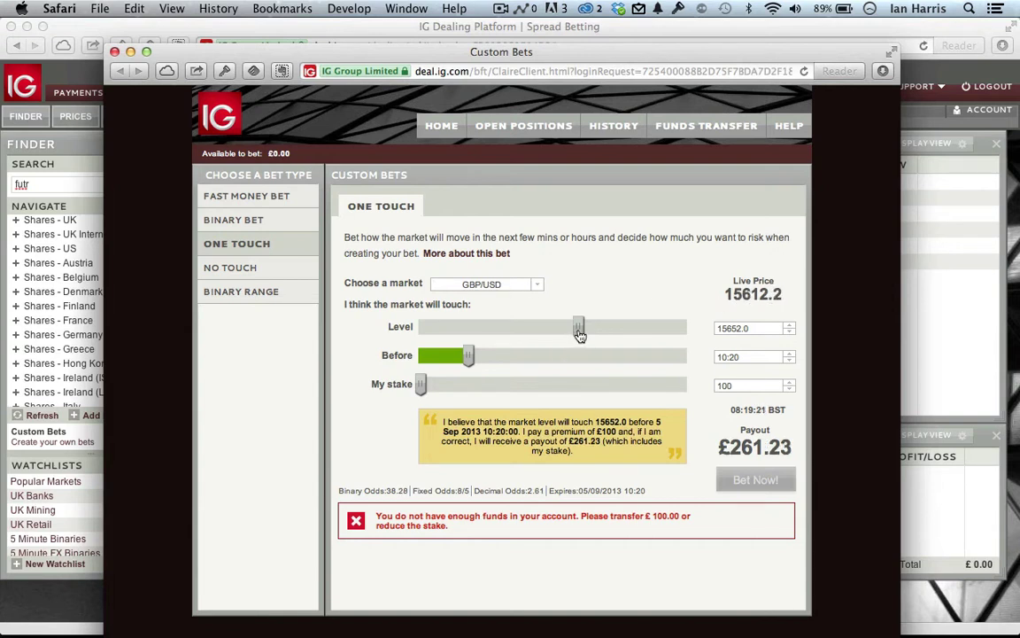
left_click_drag(580, 333, 588, 335)
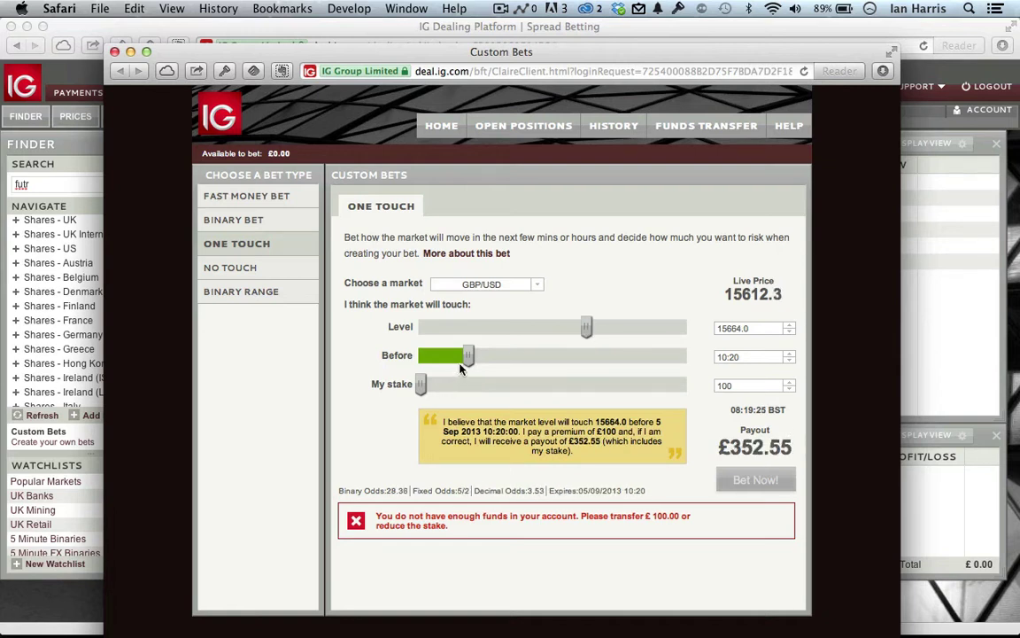
left_click_drag(470, 368, 485, 364)
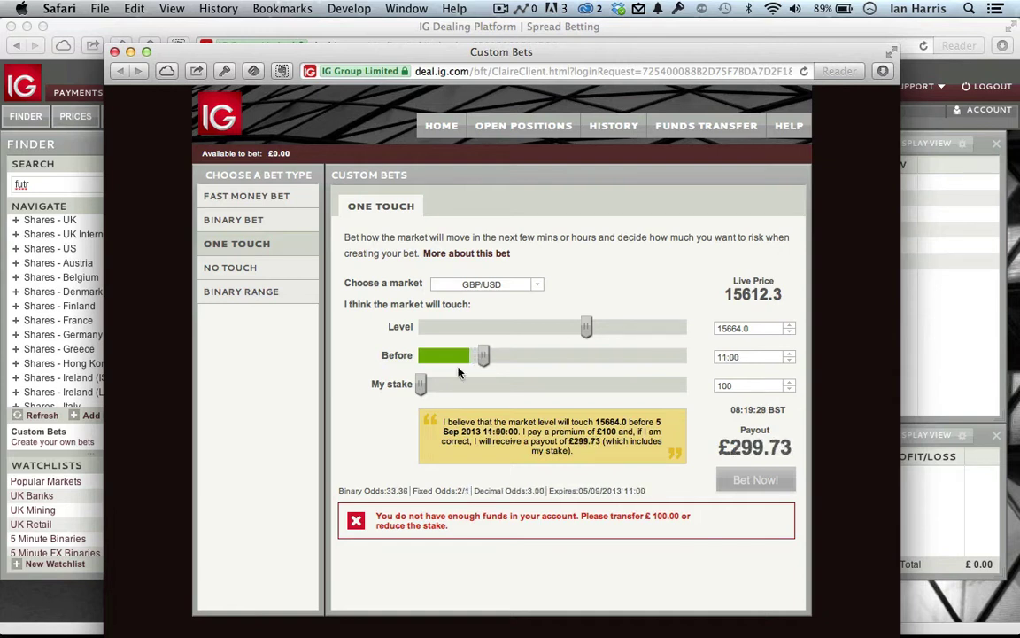
mouse_move(421, 386)
left_mouse_down()
mouse_move(464, 385)
mouse_move(439, 388)
left_mouse_up()
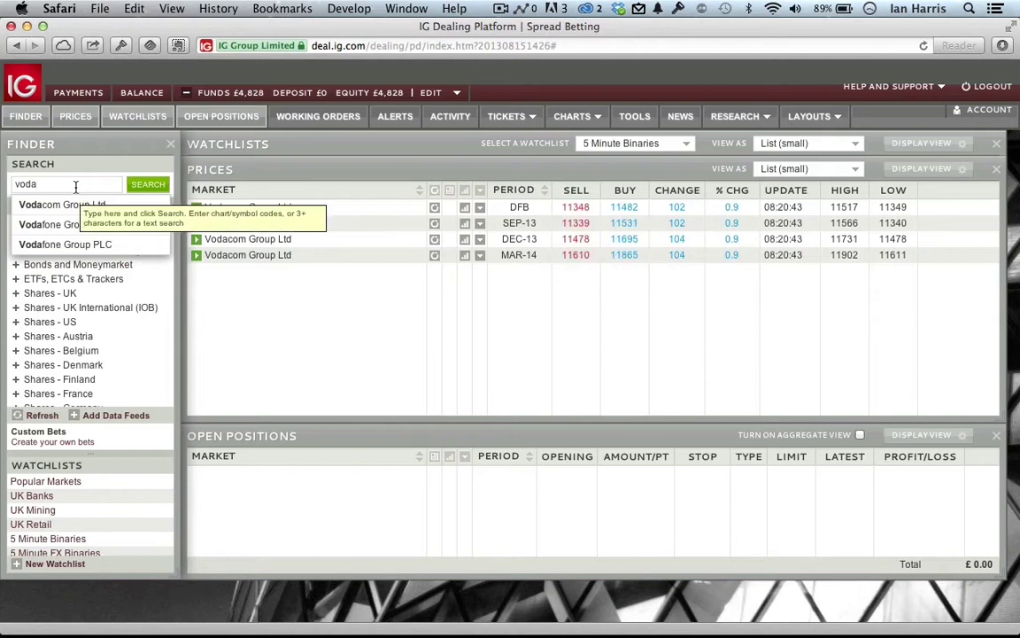
Step: Find Vodafone Group PLC through the market search and open the market data page for its DFB market in an enlarged window
left_click(88, 245)
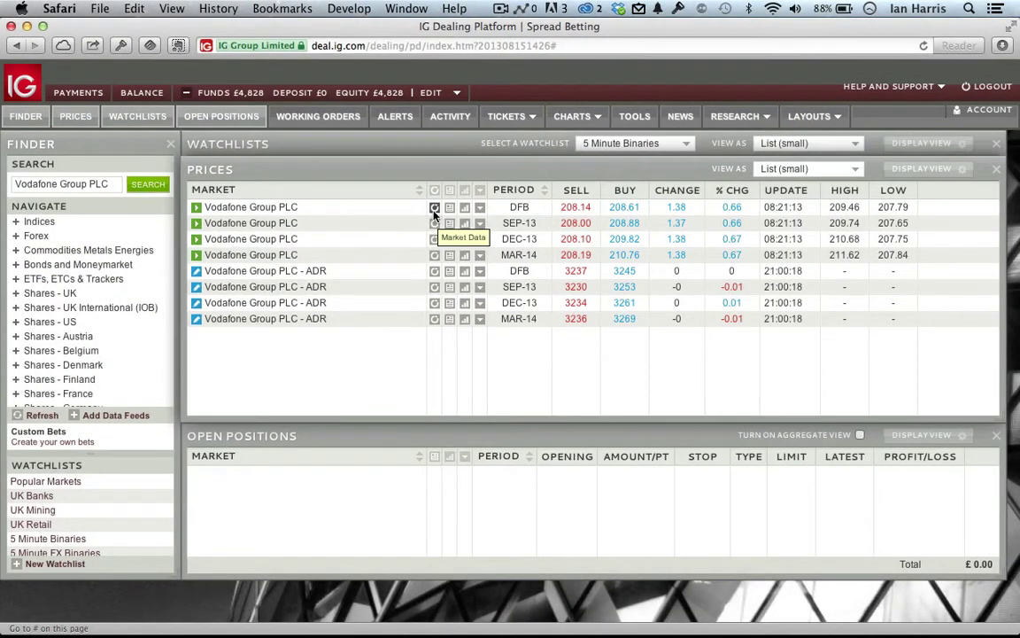
left_click(434, 209)
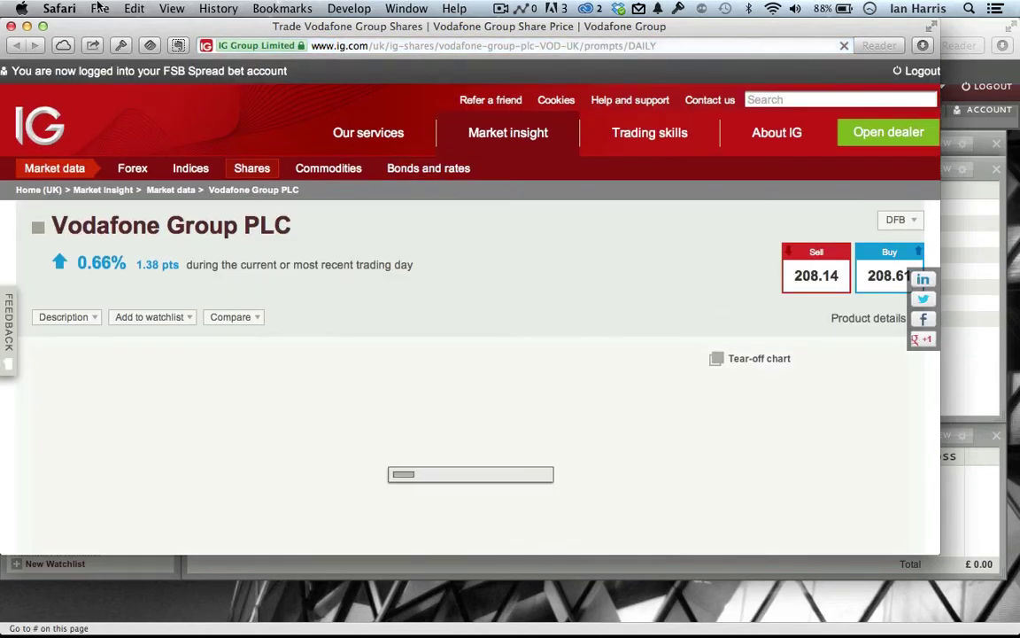
double_click(934, 546)
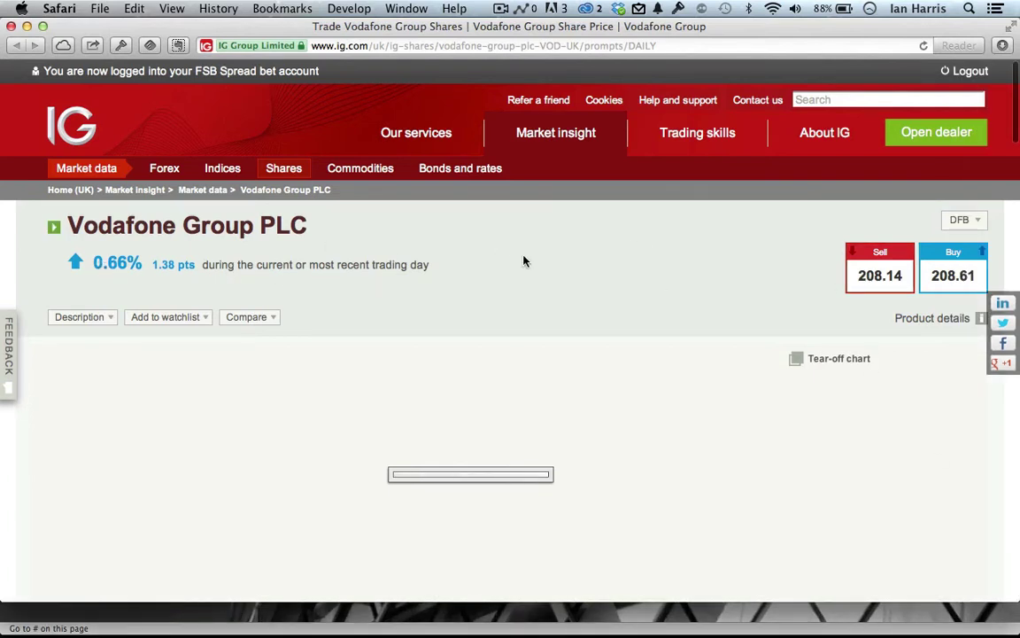
Step: Examine the price chart, news, chart patterns and related client positions on the Vodafone Group PLC market data page
scroll(624, 275, "down", 4)
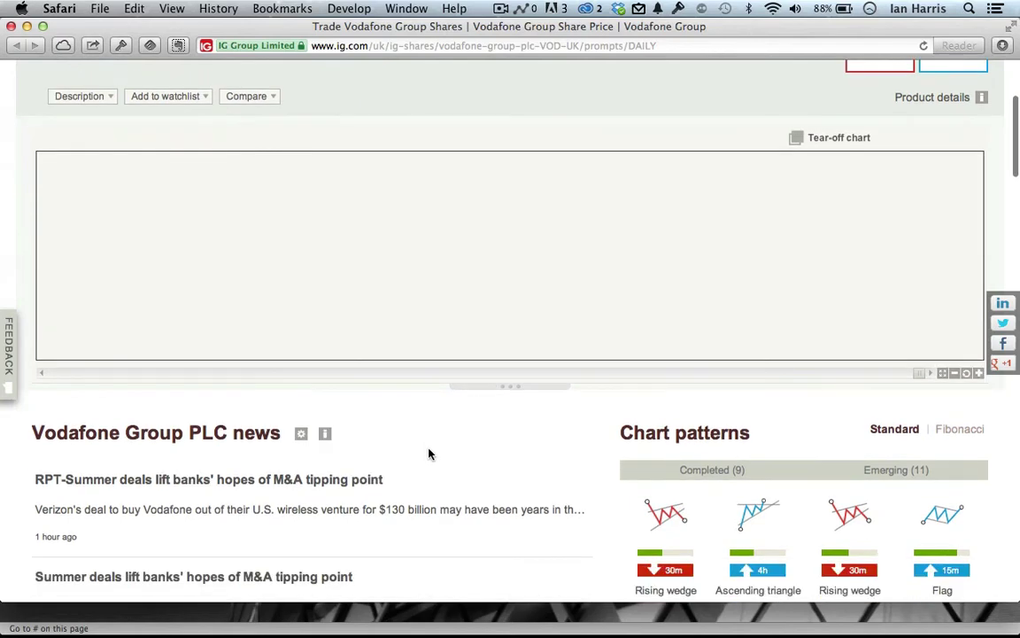
scroll(429, 454, "down", 5)
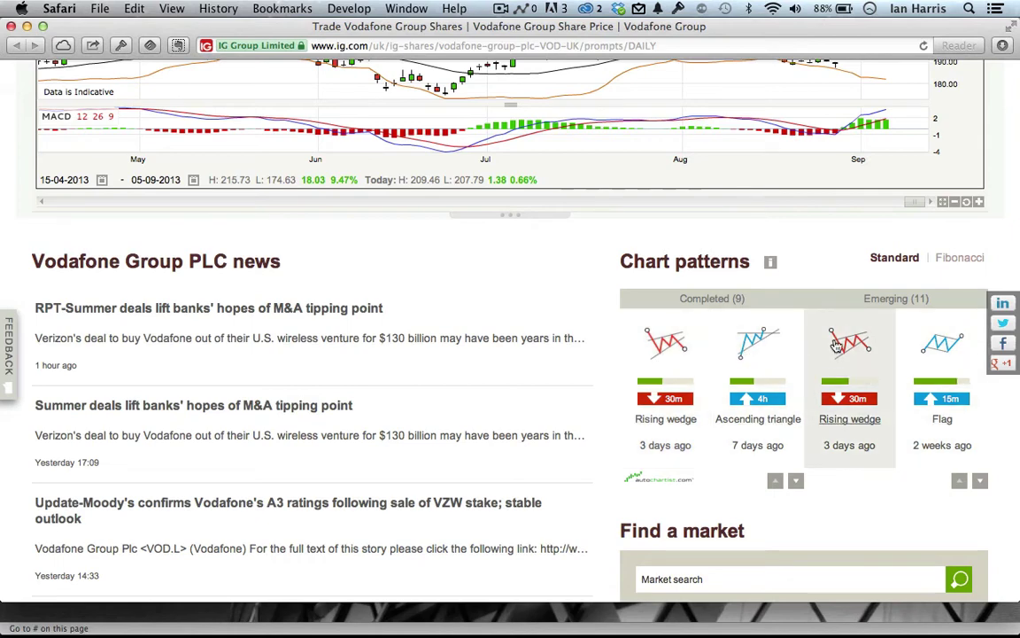
scroll(700, 365, "down", 1)
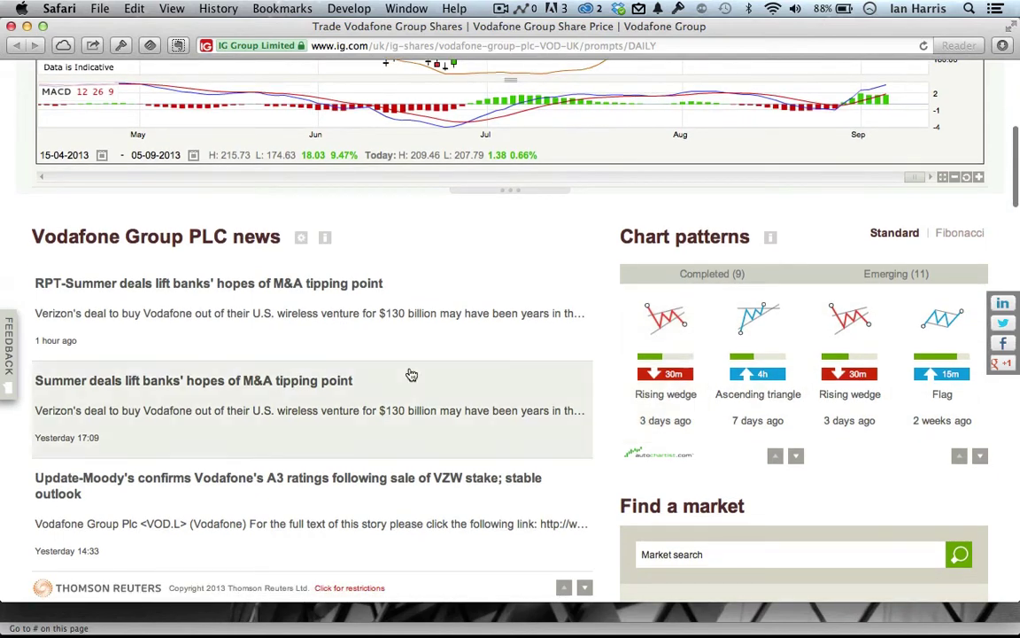
scroll(410, 374, "down", 10)
scroll(410, 374, "down", 5)
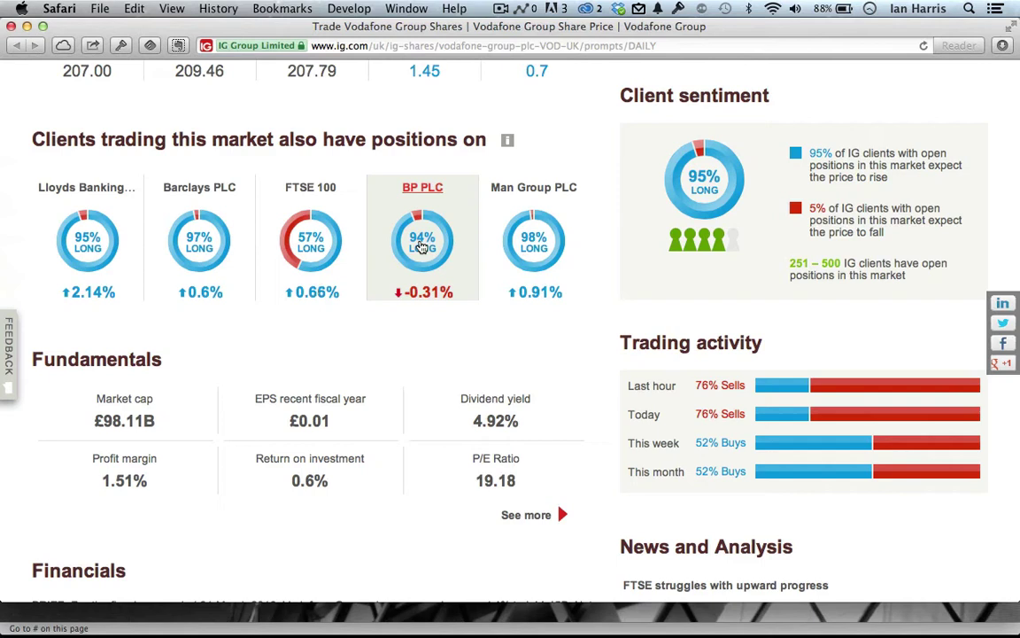
scroll(653, 232, "up", 2)
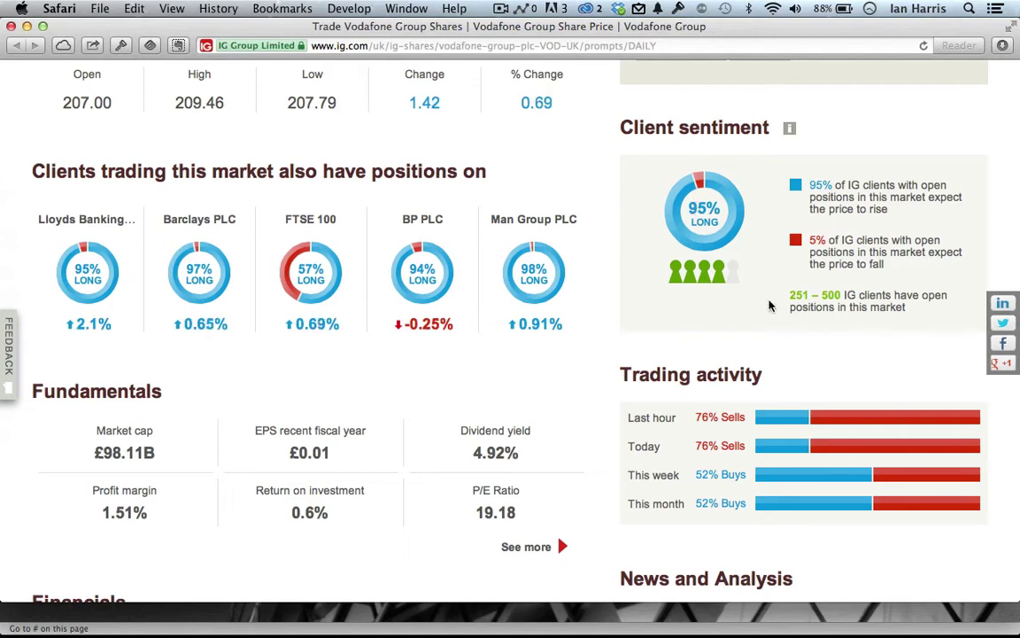
Step: Examine the client sentiment panel, then the financials and the news and analysis articles for Vodafone Group PLC
left_click_drag(790, 295, 840, 299)
left_click(841, 301)
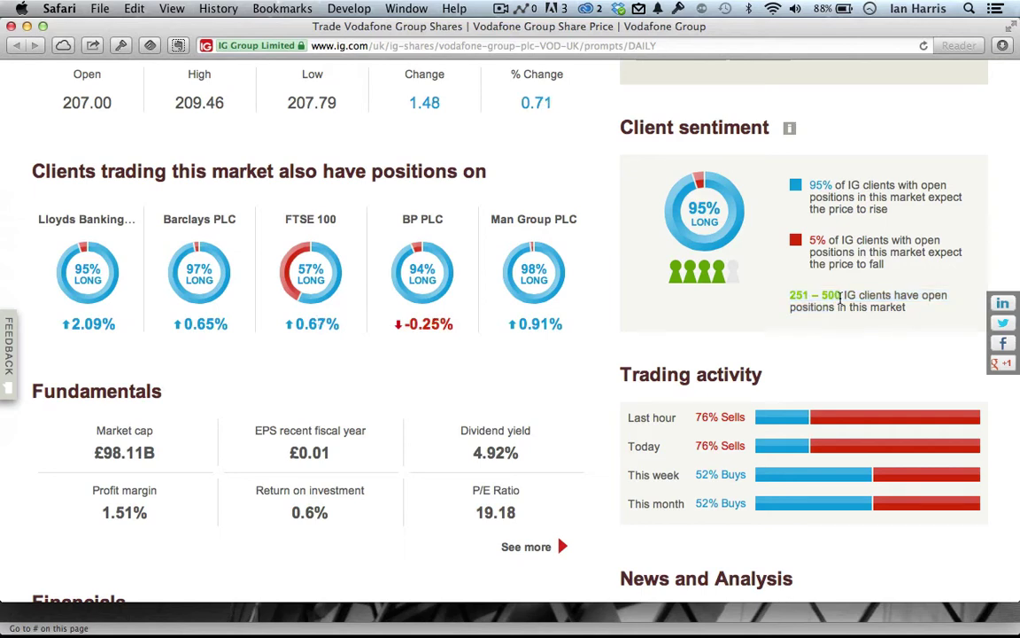
left_click_drag(840, 301, 790, 299)
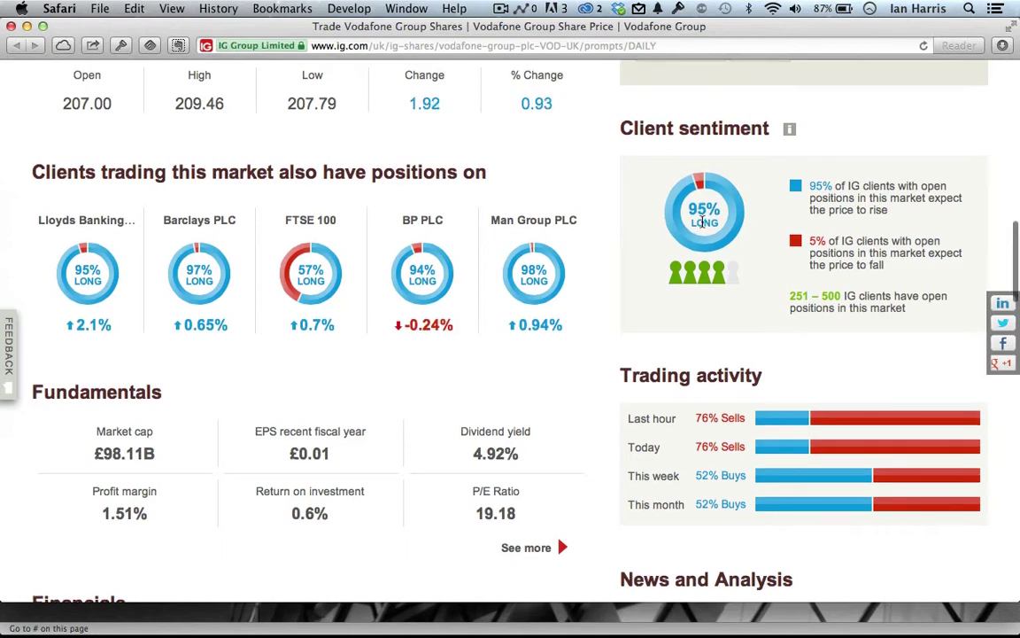
scroll(687, 213, "up", 1)
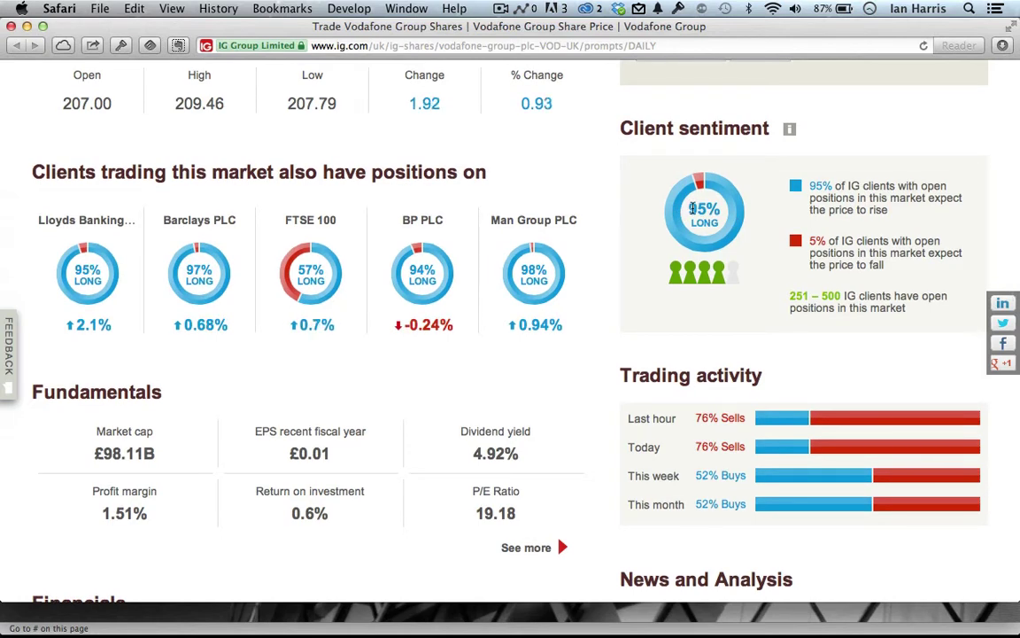
scroll(693, 208, "down", 1)
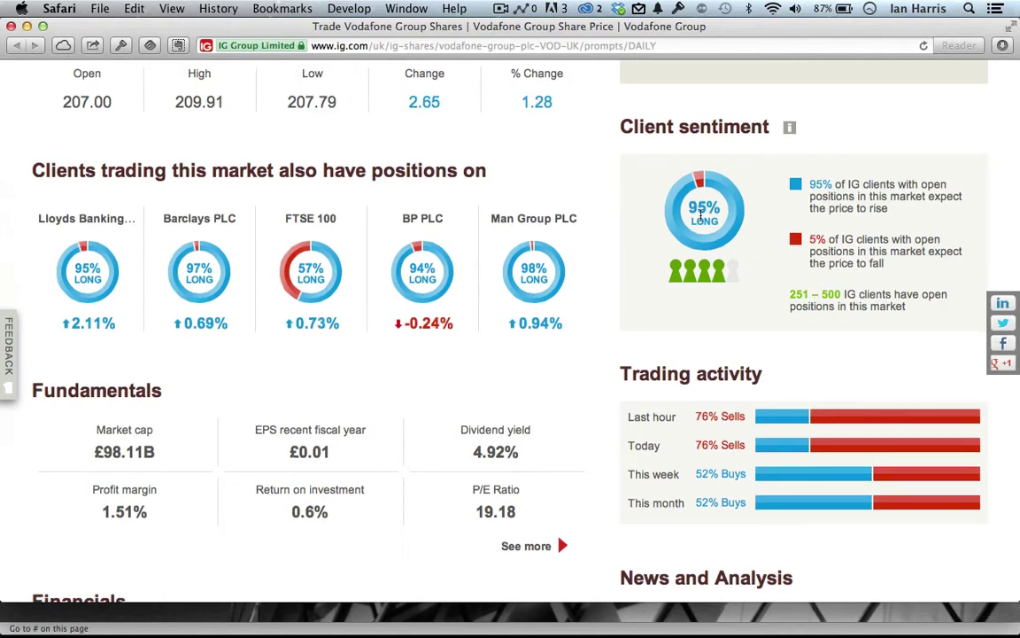
scroll(711, 197, "down", 3)
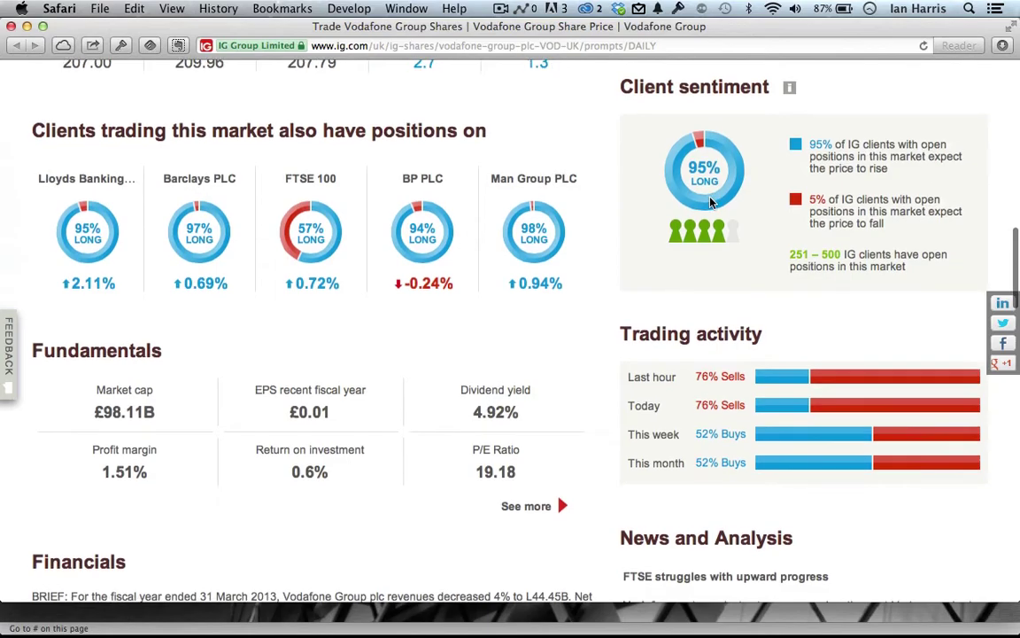
scroll(710, 202, "down", 15)
scroll(713, 202, "up", 3)
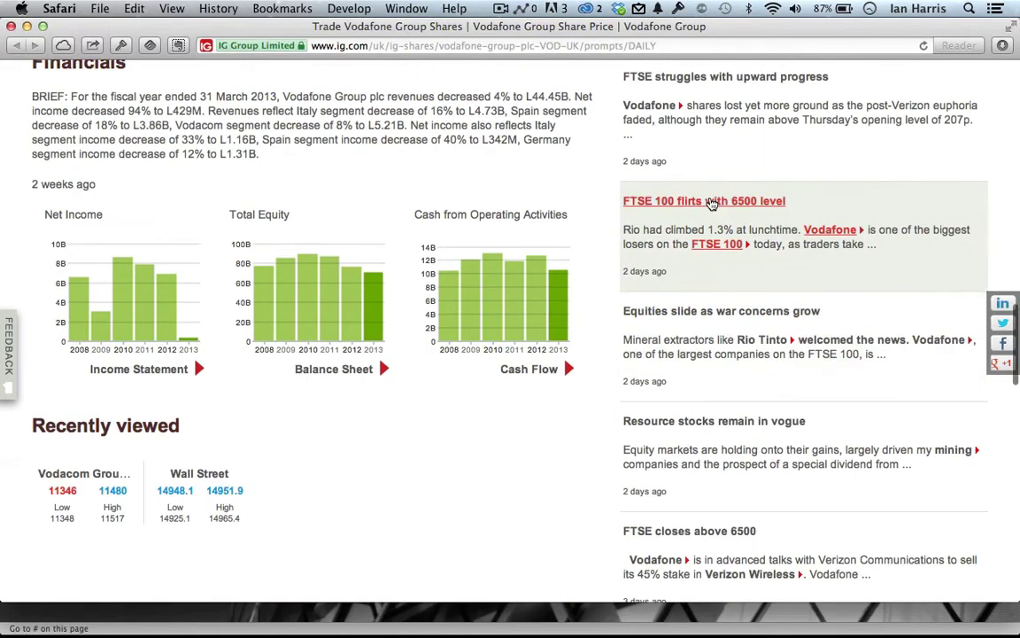
scroll(714, 202, "down", 1)
scroll(712, 203, "up", 15)
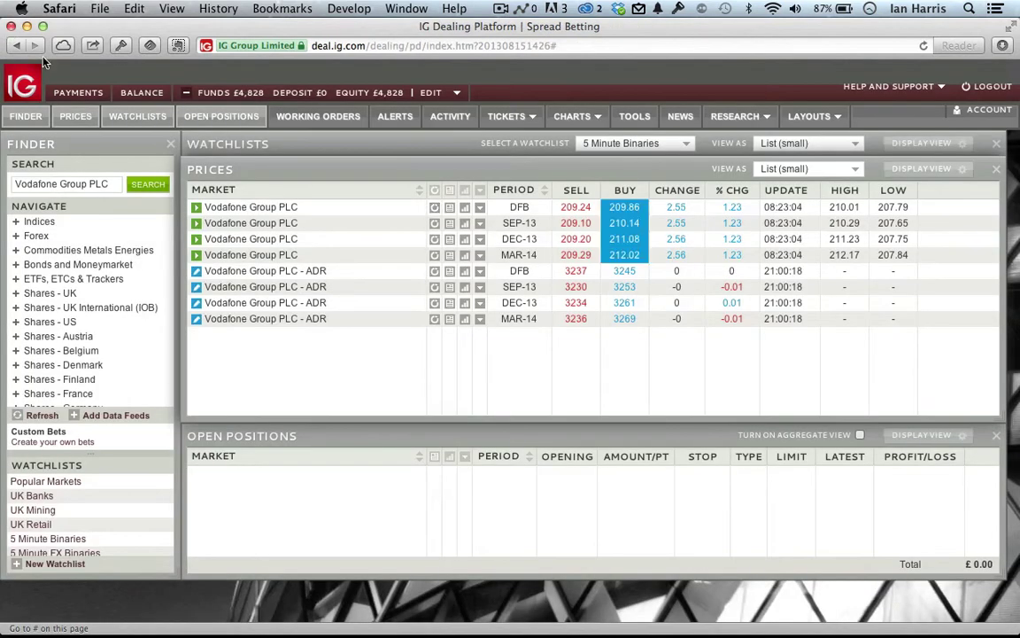
Step: Open a spread betting ticket for the Vodafone Group PLC DFB market and set the size to 10
left_click(479, 208)
left_click(503, 223)
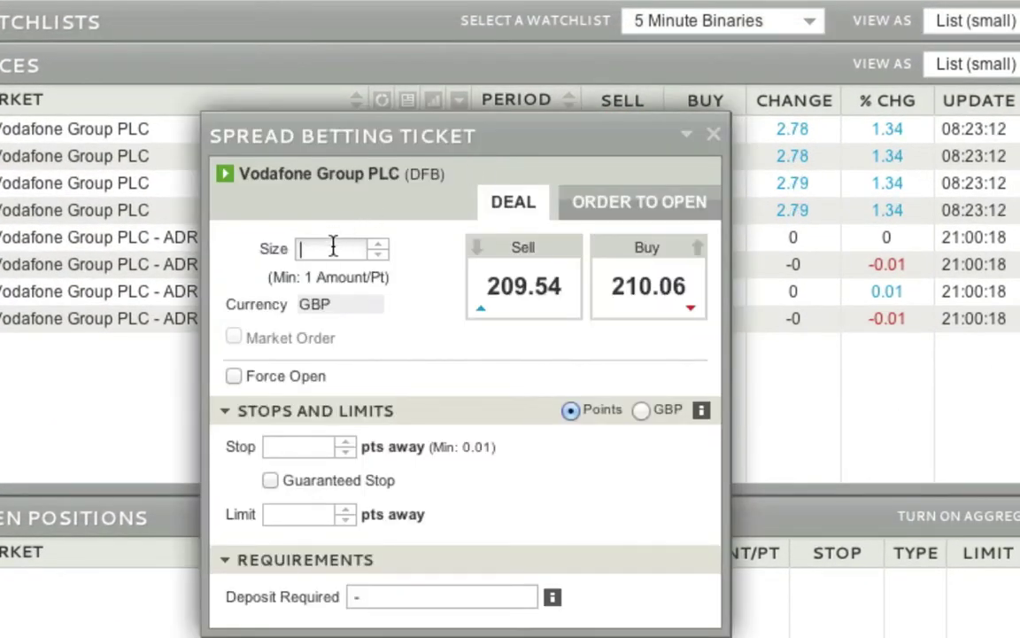
left_click_drag(452, 141, 417, 68)
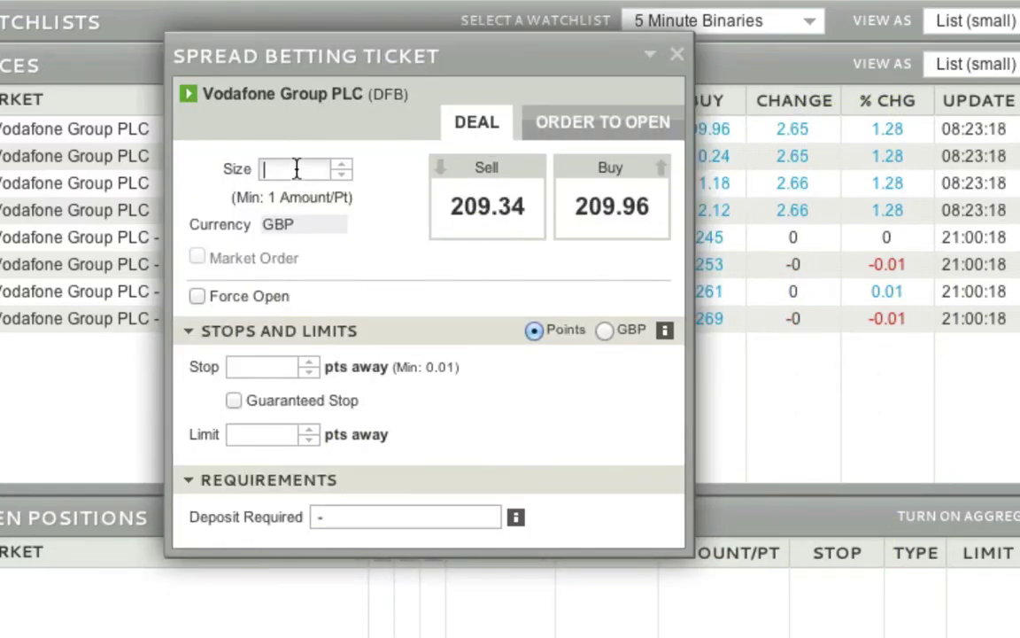
type("10")
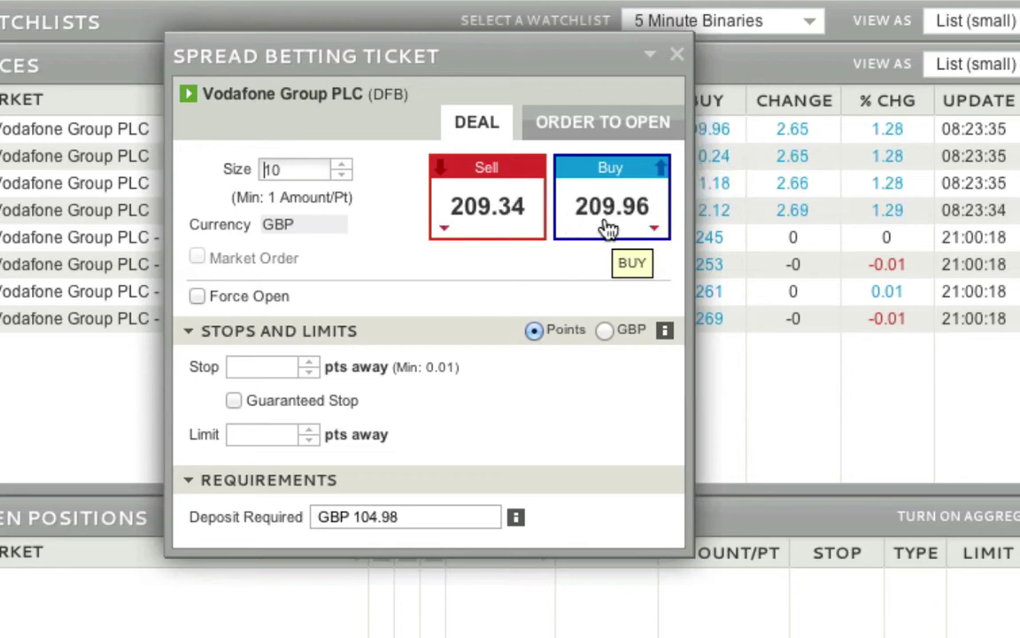
Step: Set the stop to 15 points away and the limit to 30 points away, place the buy bet and close the ticket
left_click(283, 370)
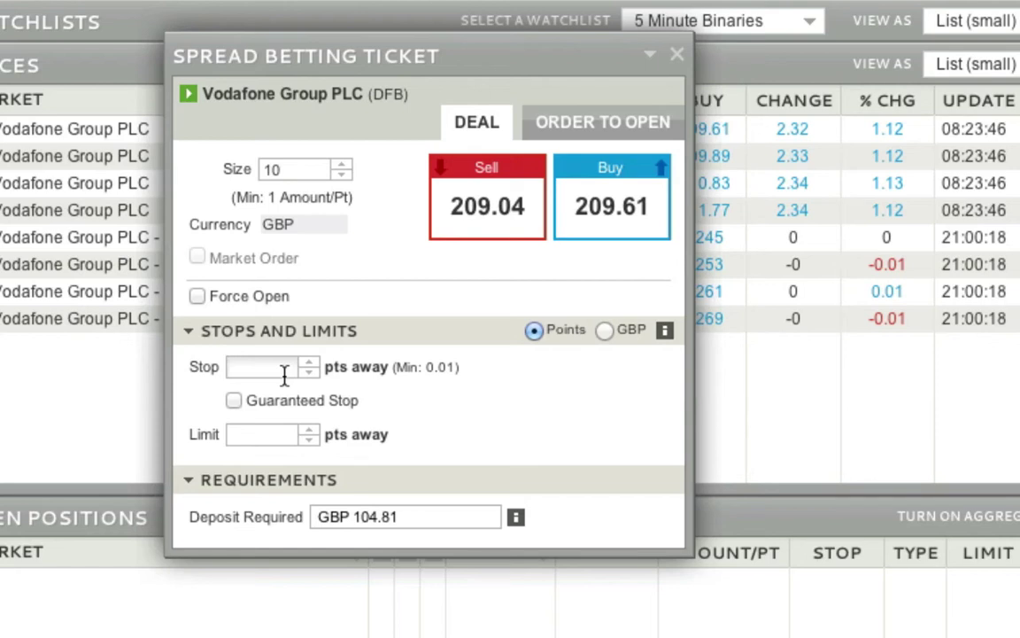
type("15")
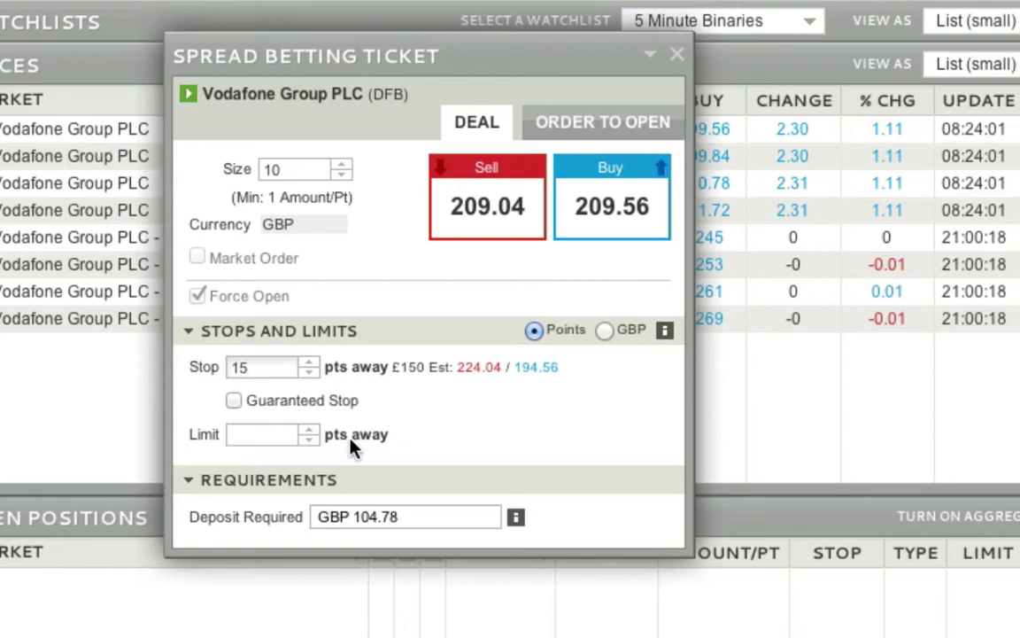
left_click(255, 434)
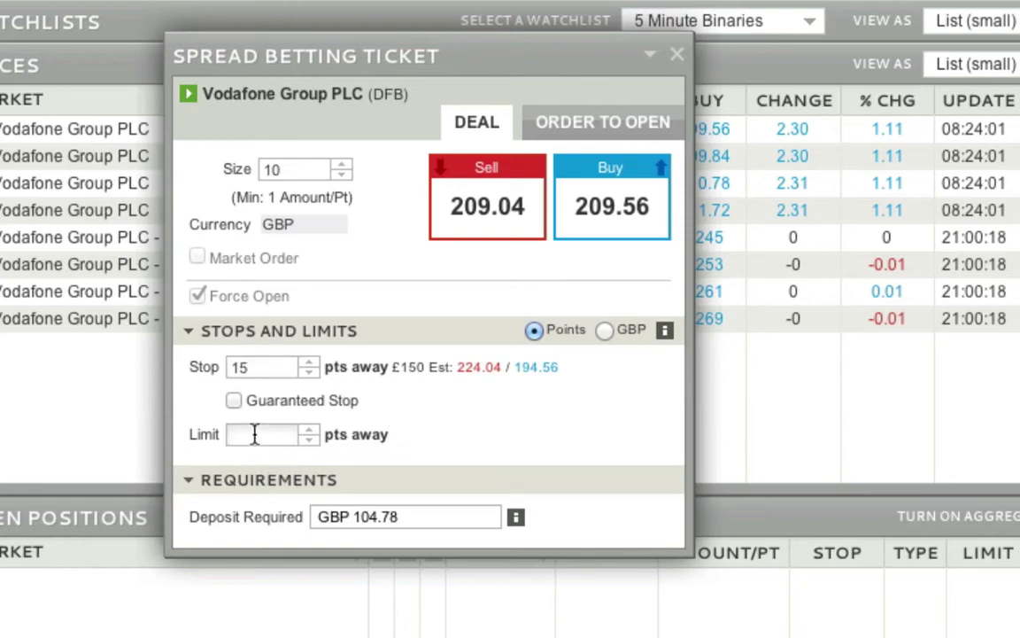
type("30")
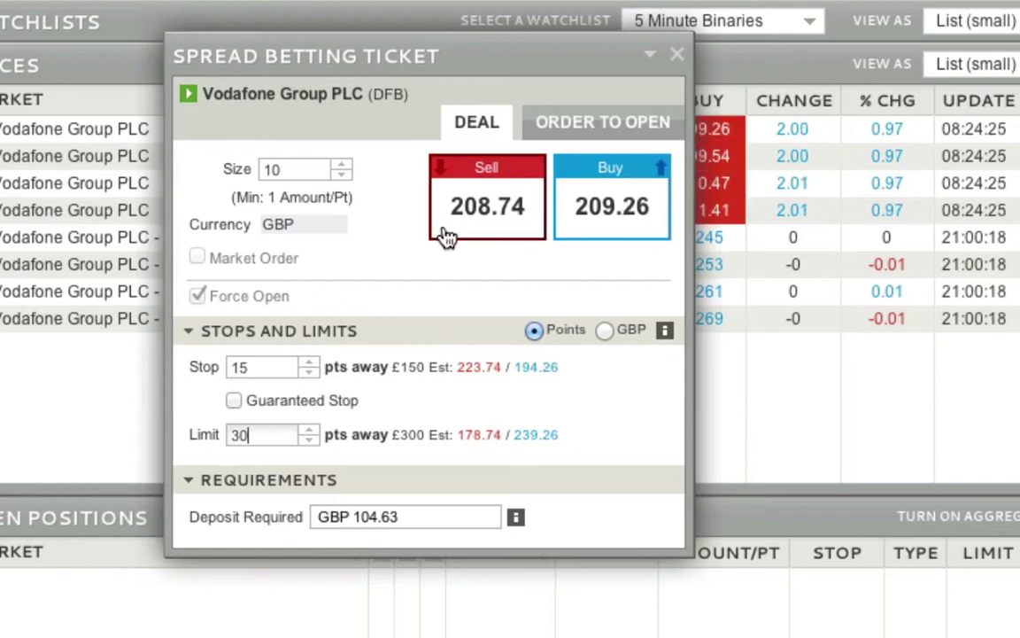
left_click(599, 218)
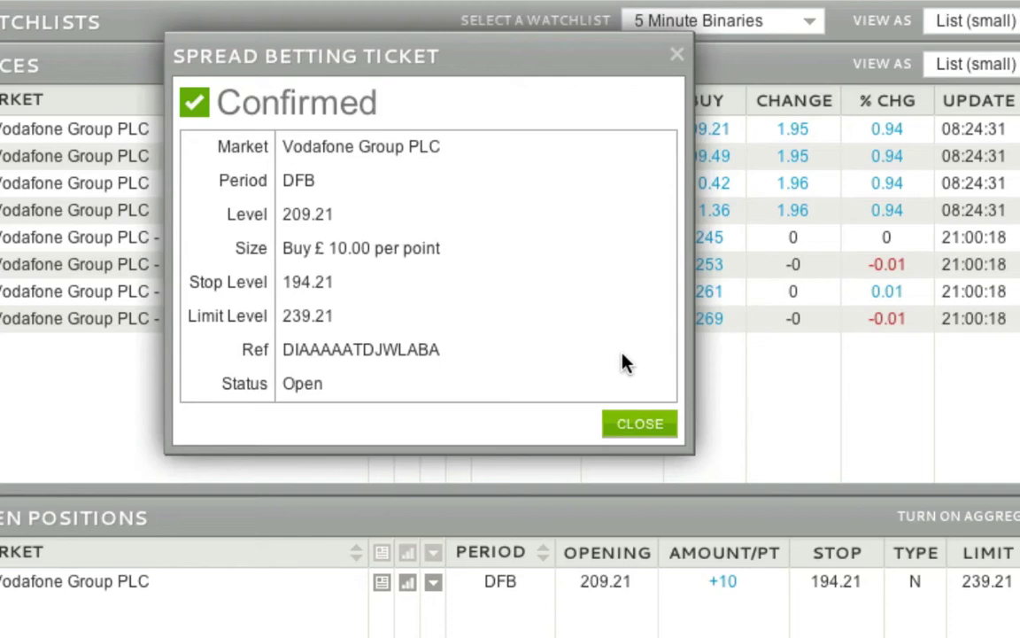
left_click(634, 428)
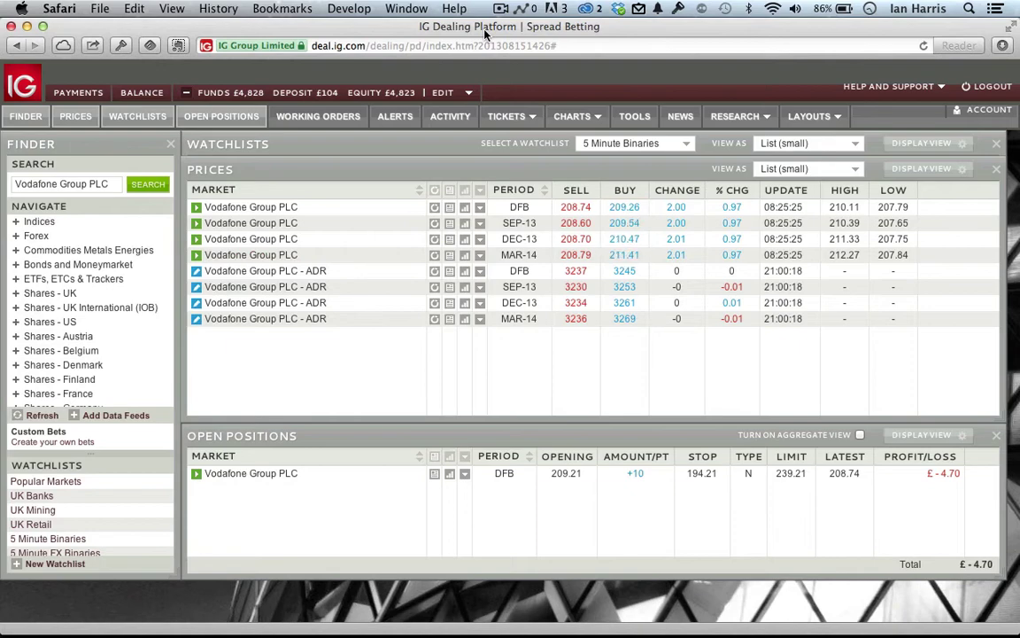
Step: Replace the Vodafone entry in the market search with bpty and run the search
triple_click(98, 184)
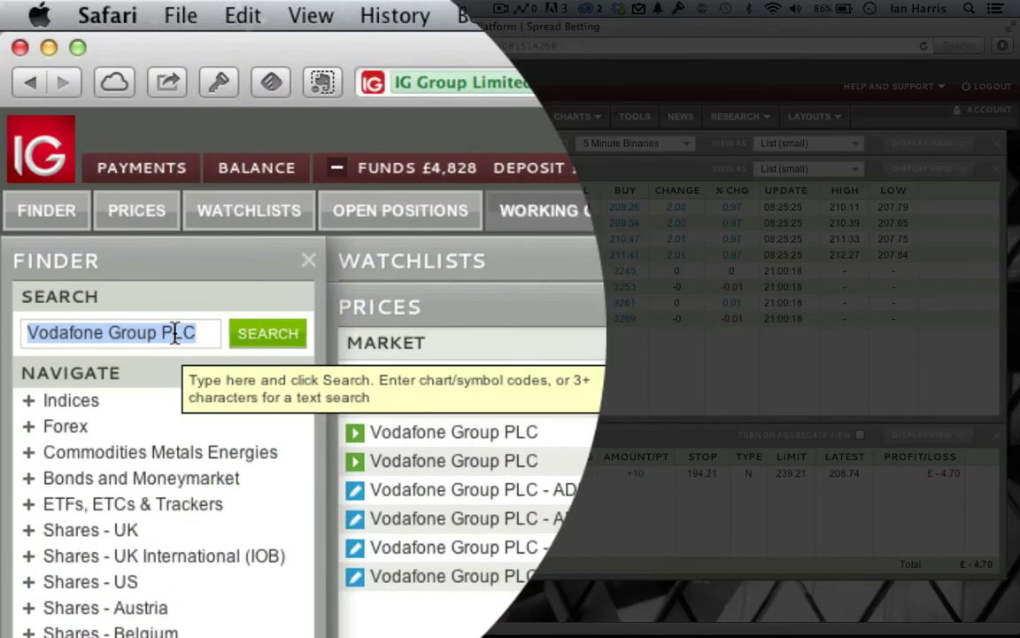
type("f")
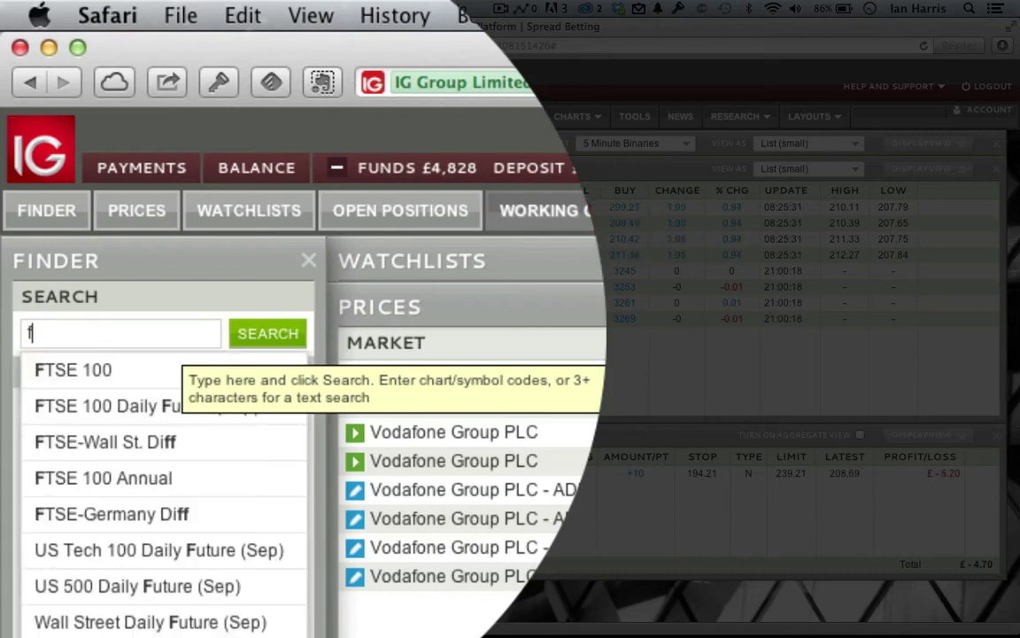
key("BackSpace")
type("bpty")
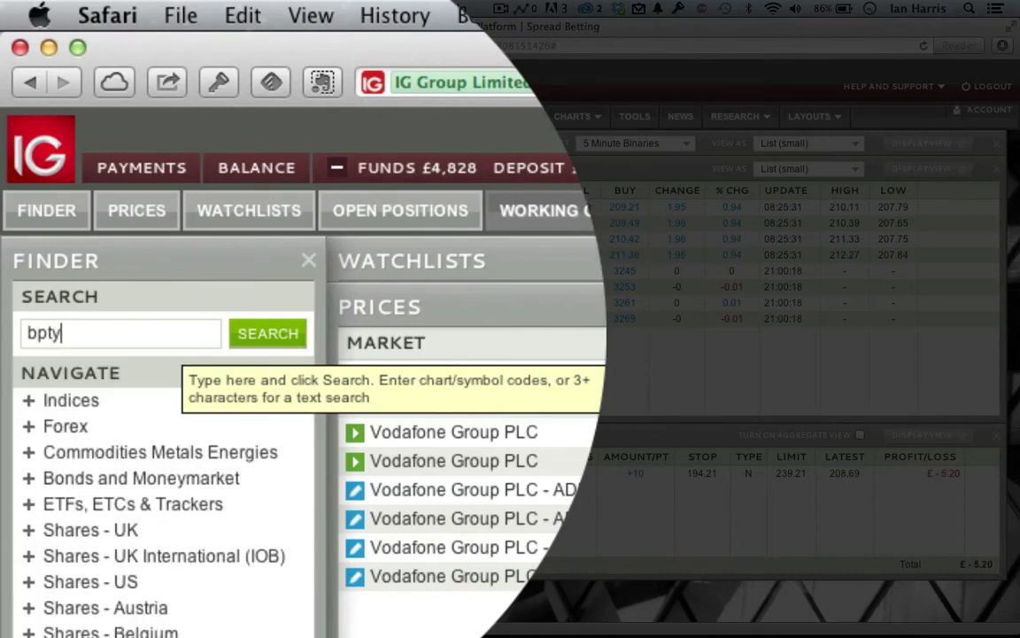
left_click(263, 339)
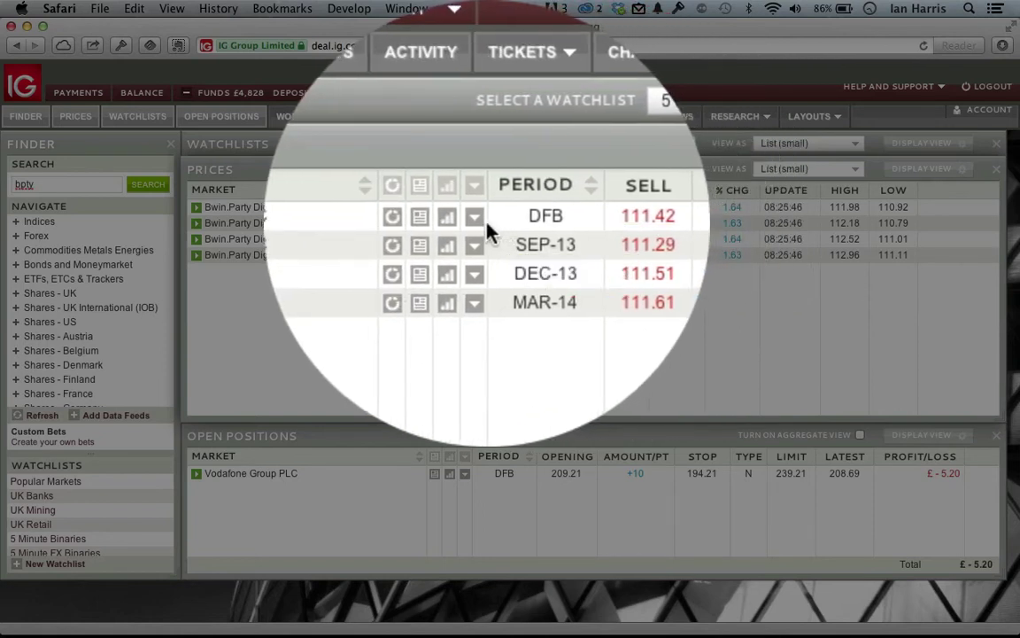
Step: Set an email alert on Bwin.Party Digital Entertainment PLC DFB for a buy price at or lower than 105, with the message "Bwin maybe oversold?"
left_click(481, 225)
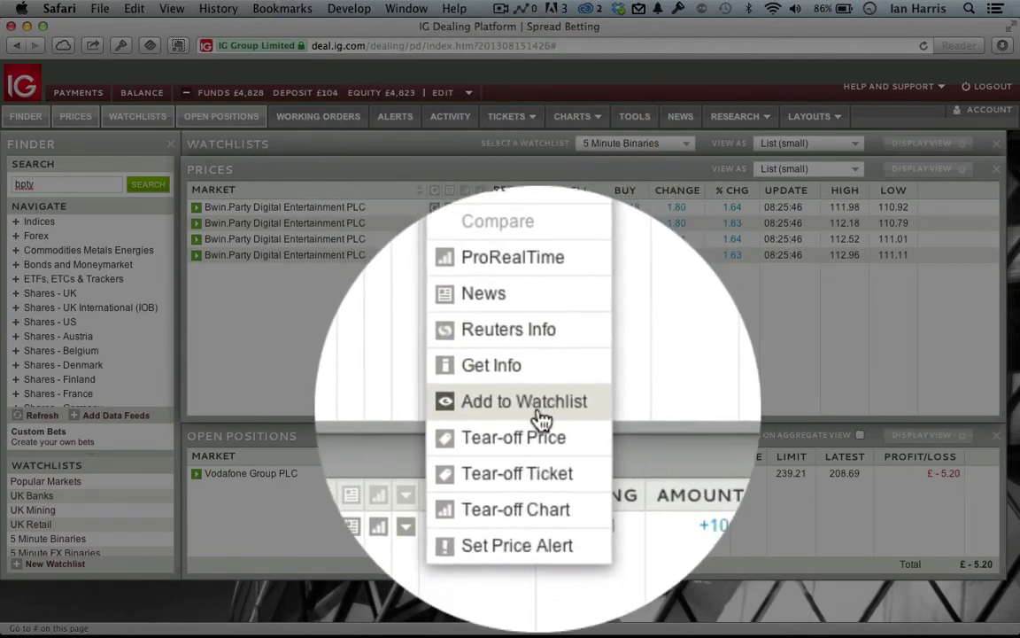
left_click(542, 426)
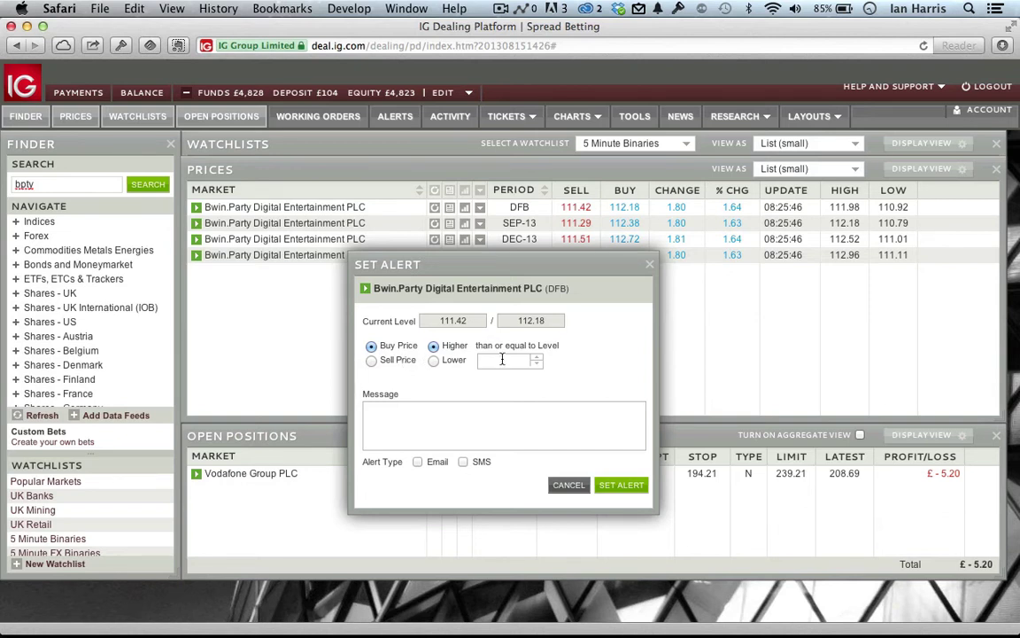
left_click(448, 360)
type("105")
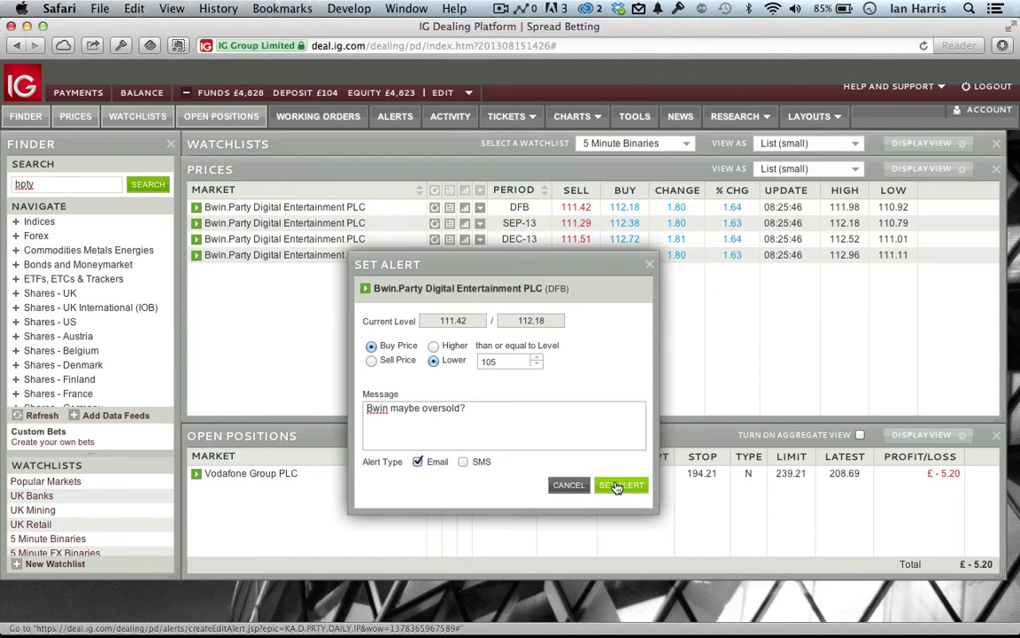
left_click(463, 462)
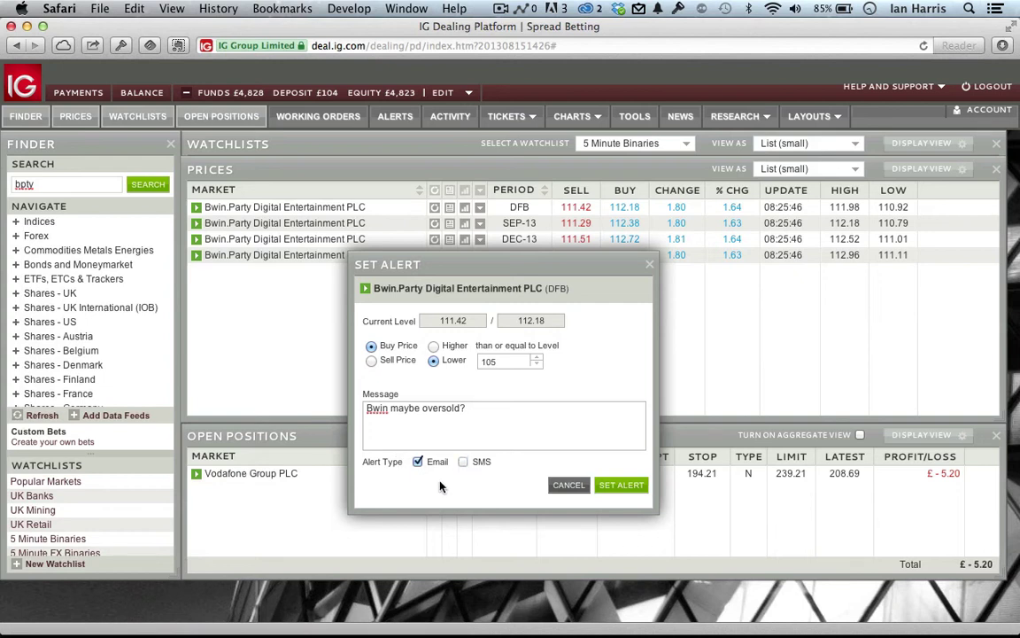
left_click(622, 487)
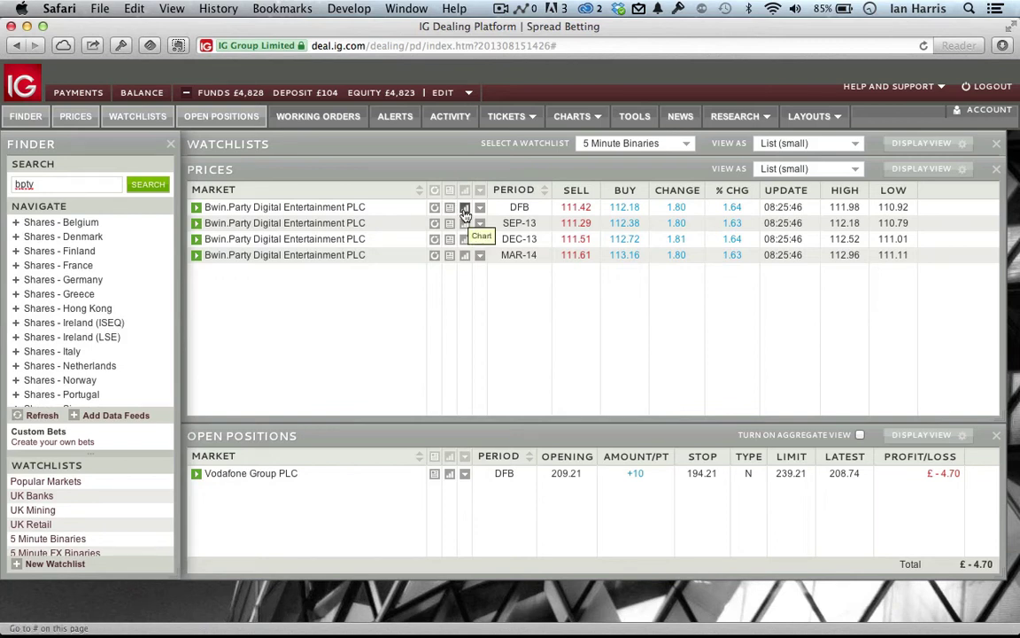
Step: Open the Bwin.Party Digital Entertainment PLC DFB chart and replace its MACD indicator with MOMNTM
left_click(465, 209)
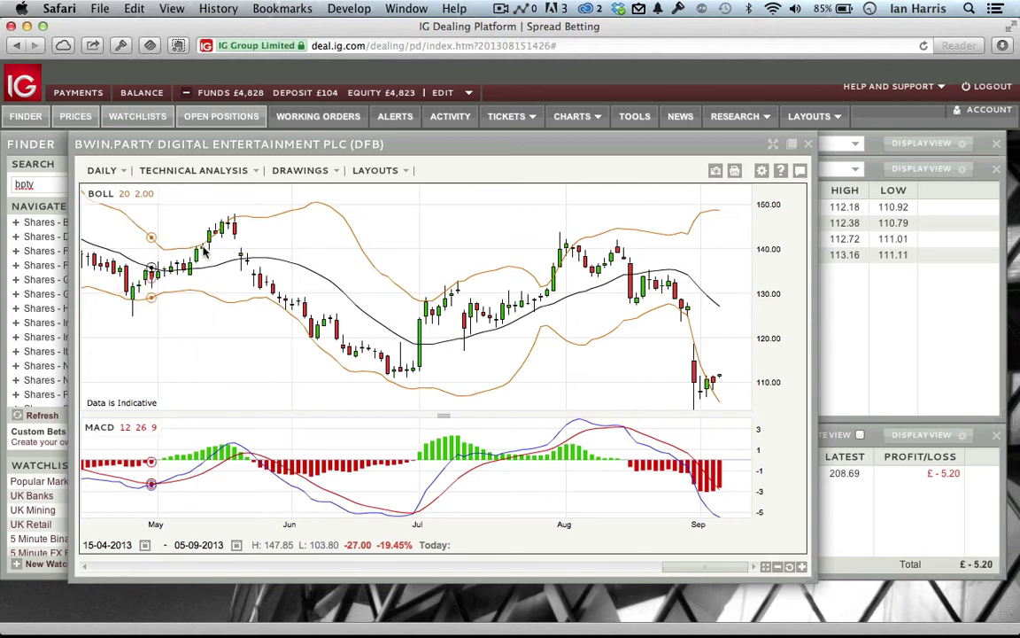
left_click(230, 252)
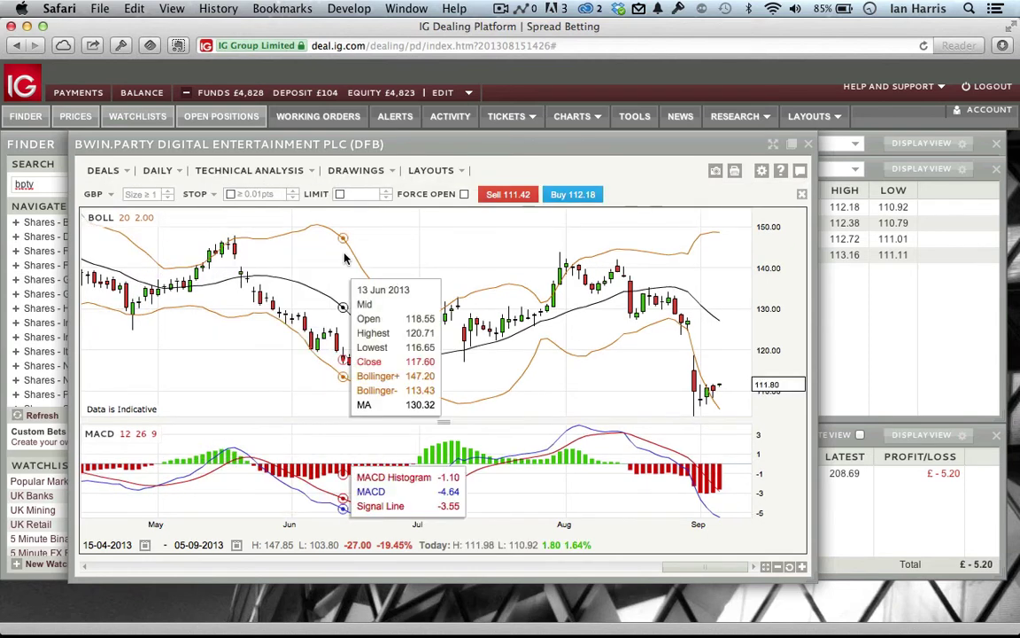
left_click(245, 171)
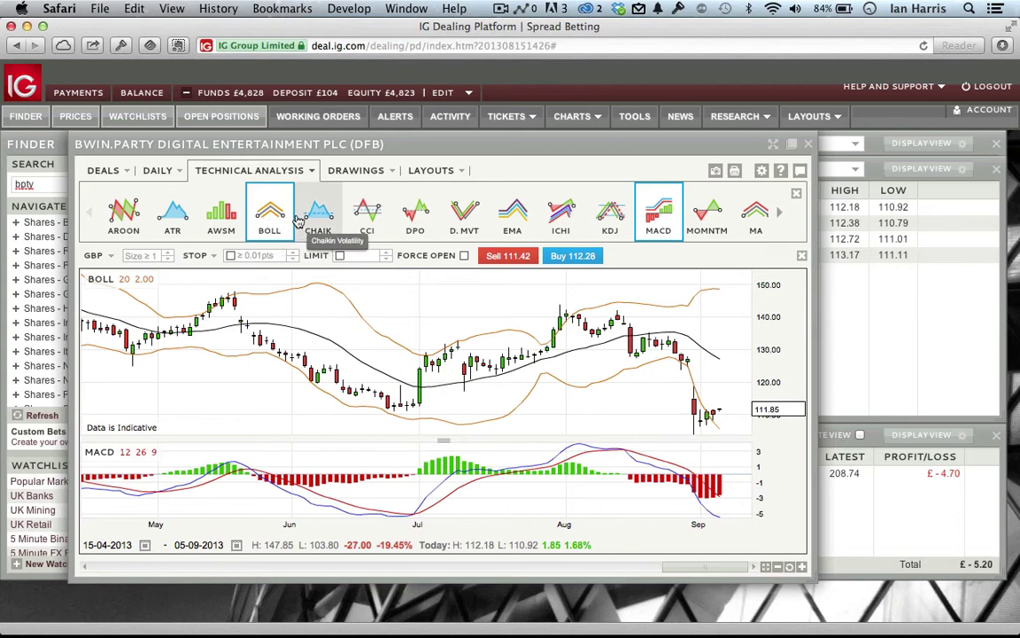
left_click(661, 213)
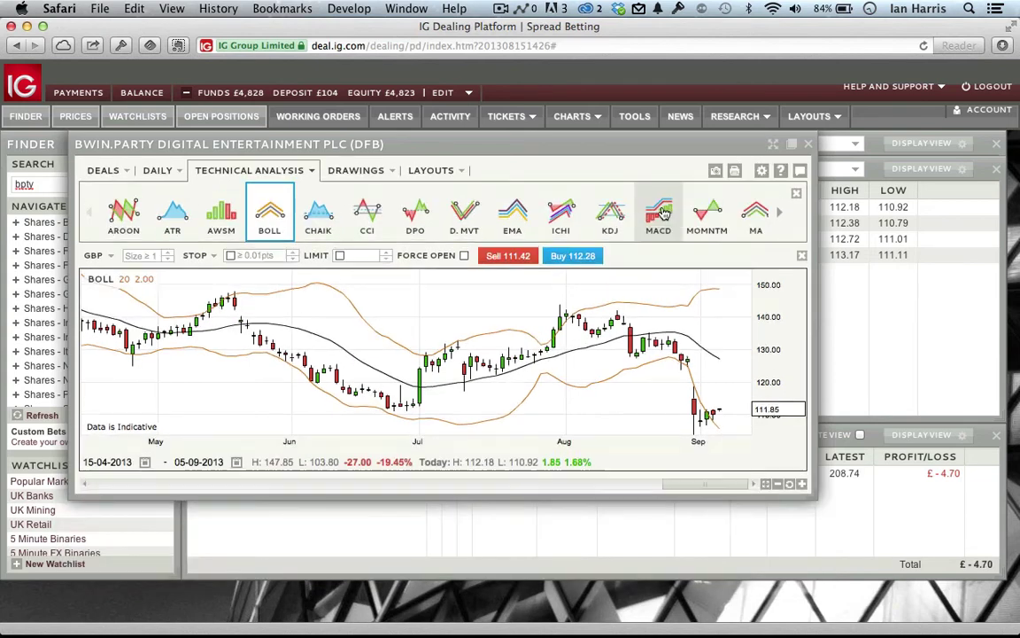
left_click(705, 223)
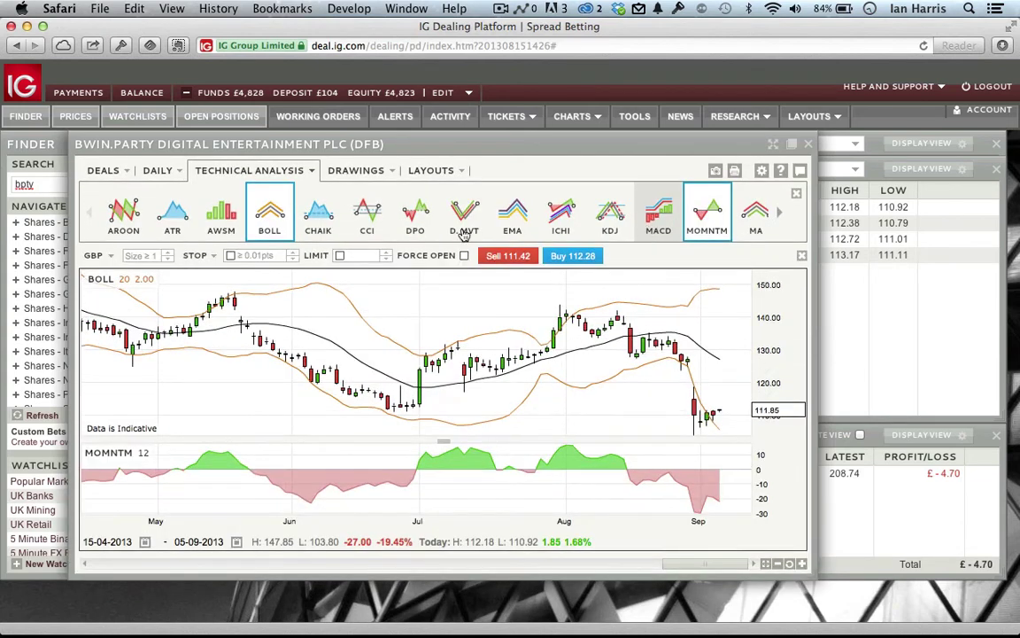
Step: Add the MACD indicator to the Bwin.Party chart and draw a Fibonacci retracement from about 136 down to about 107 just before July
left_click(658, 217)
scroll(351, 204, "up", 2)
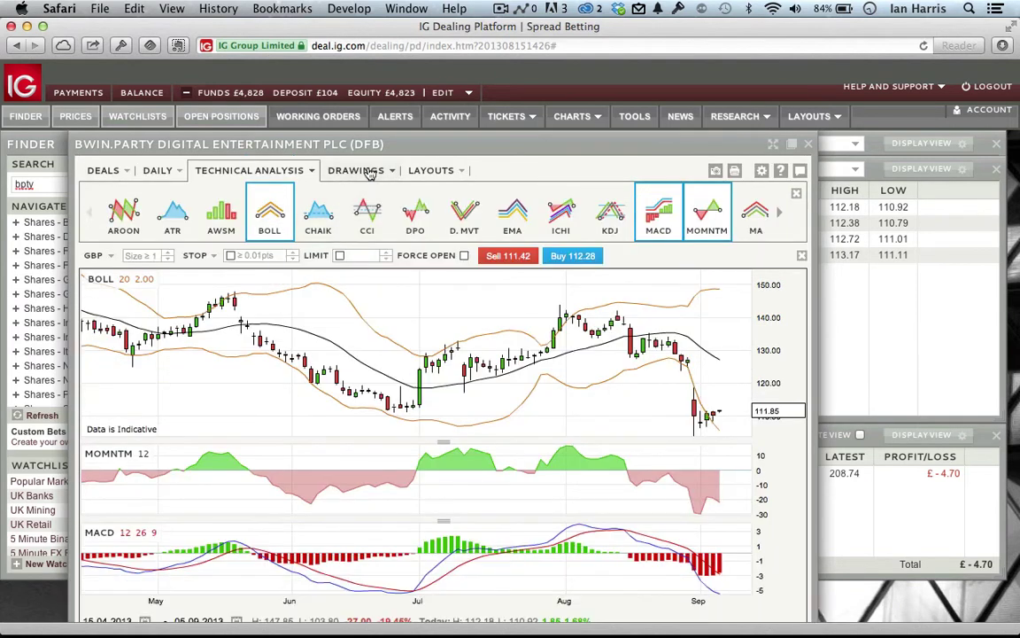
left_click(365, 170)
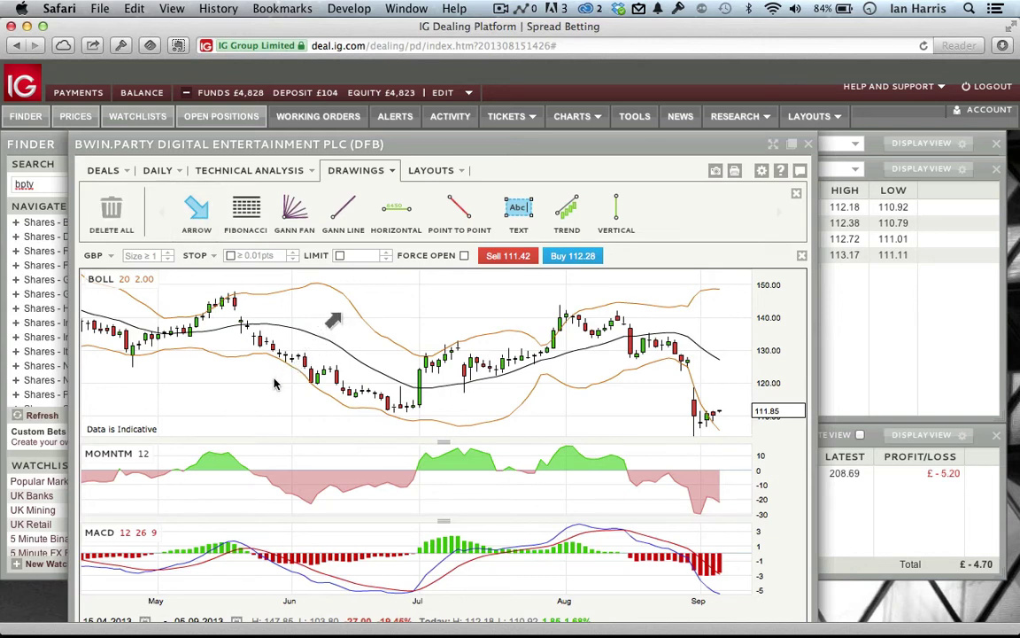
left_click(248, 221)
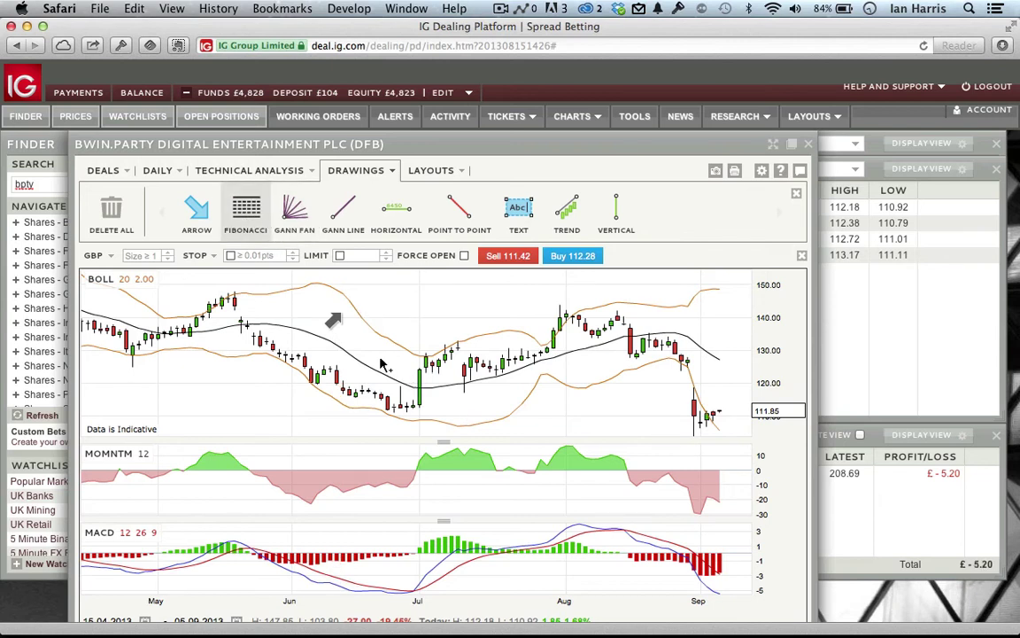
left_click_drag(393, 331, 395, 426)
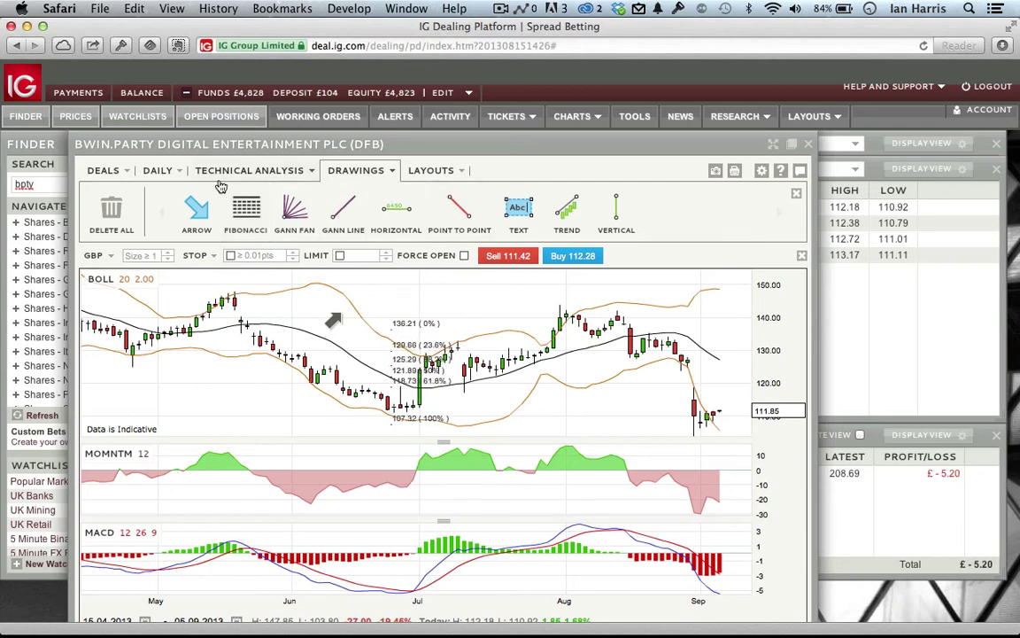
Step: Show the chart's time interval options, inspect the daily candles against the Bollinger, momentum and MACD indicators, and close the chart
left_click(169, 176)
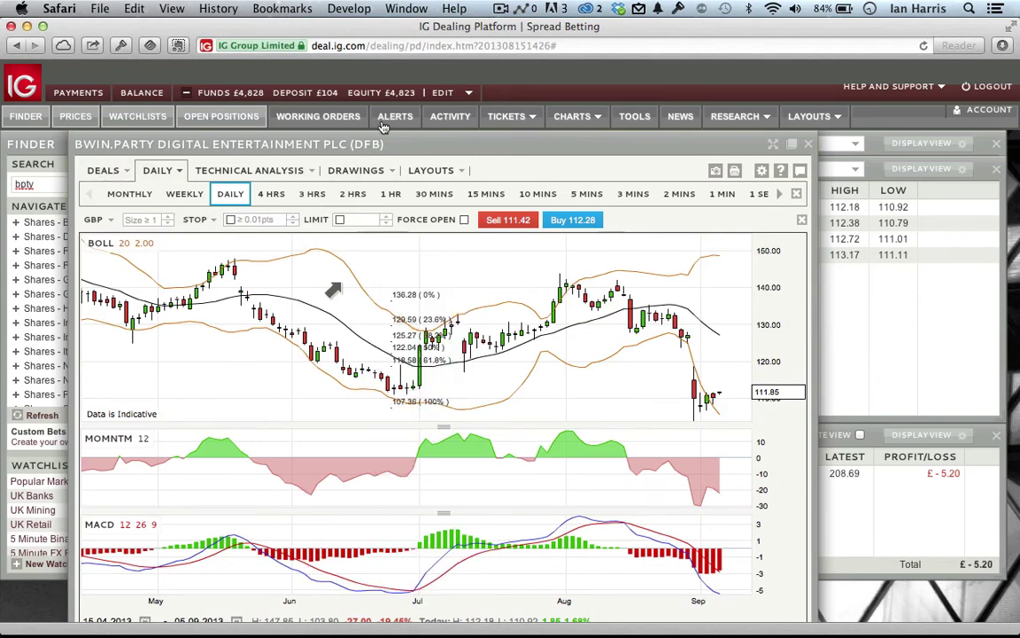
left_click_drag(383, 127, 387, 118)
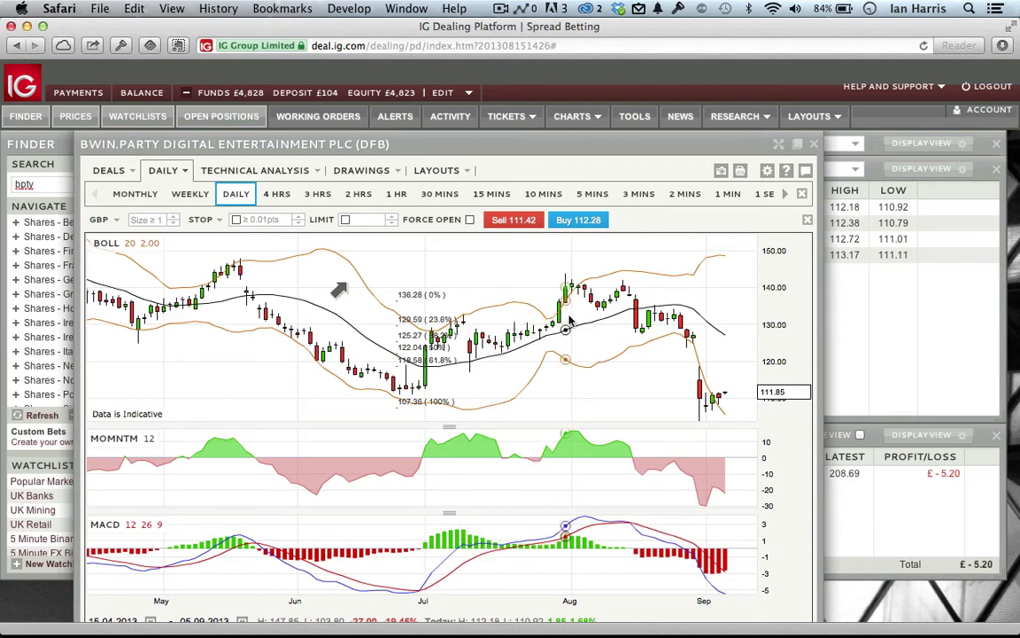
mouse_move(599, 315)
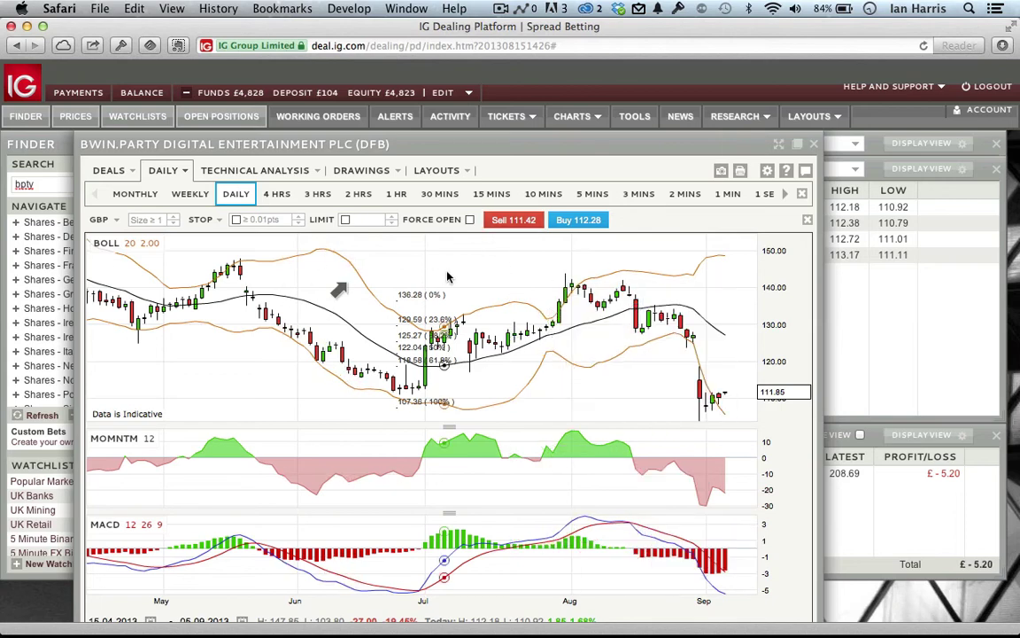
mouse_move(593, 277)
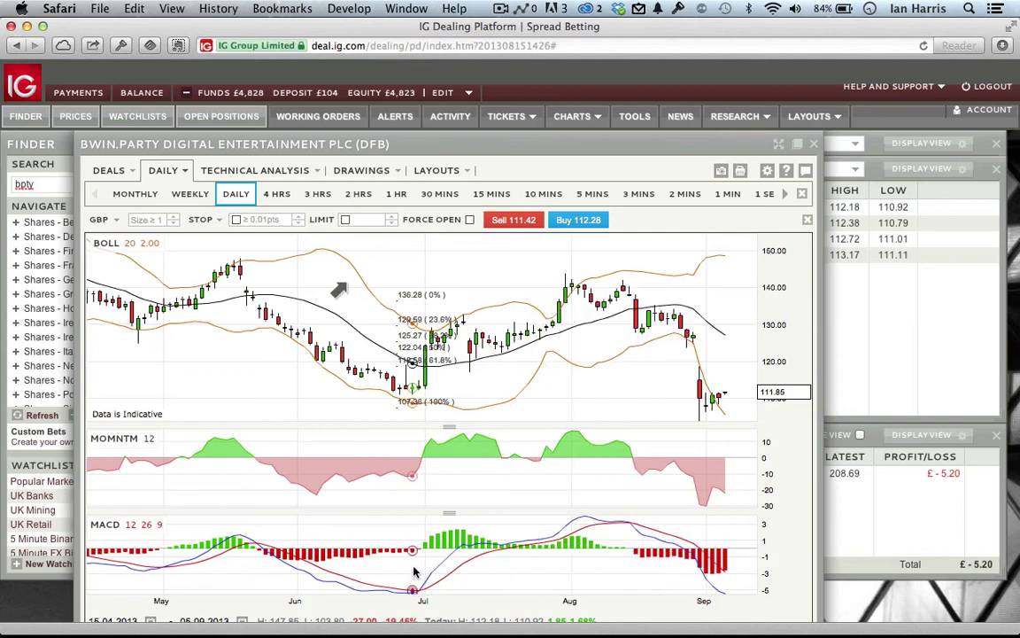
mouse_move(341, 557)
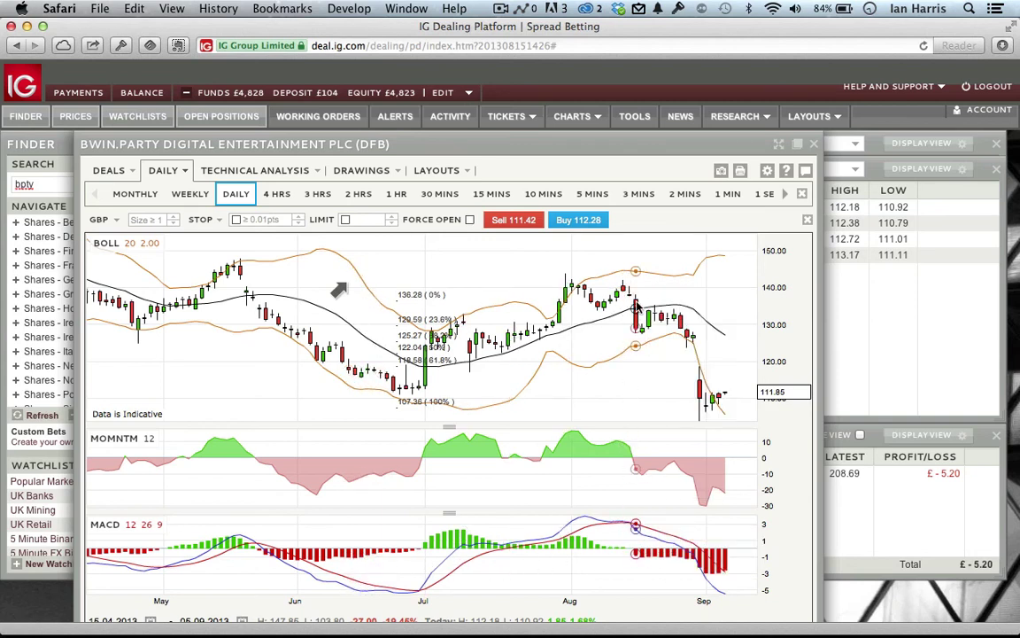
left_click(815, 146)
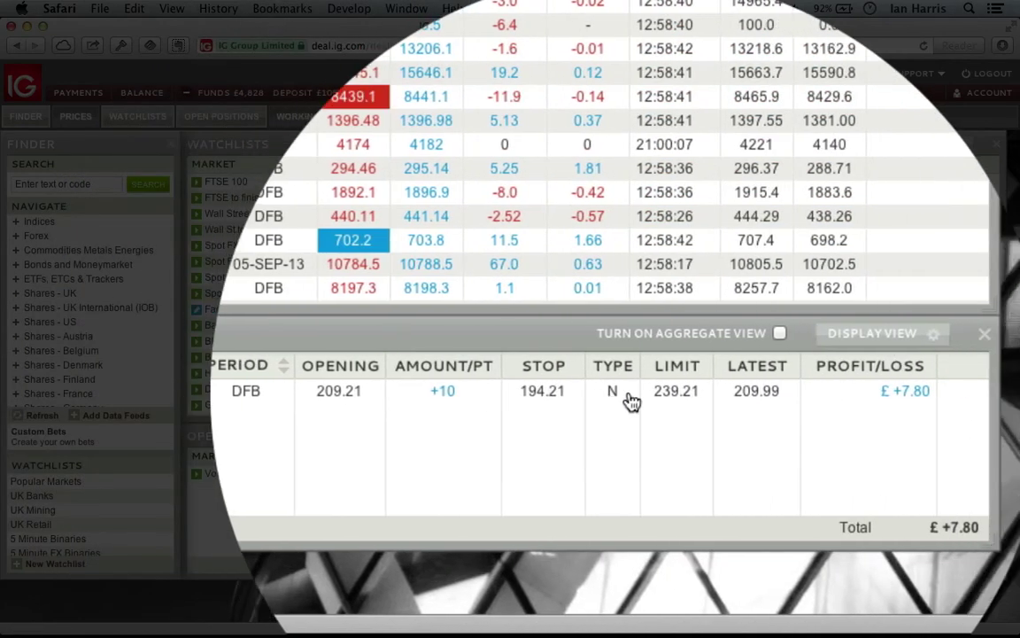
Step: Close the open Vodafone Group PLC position by selling the full £10 per point, and dismiss the deal confirmation
left_click(632, 401)
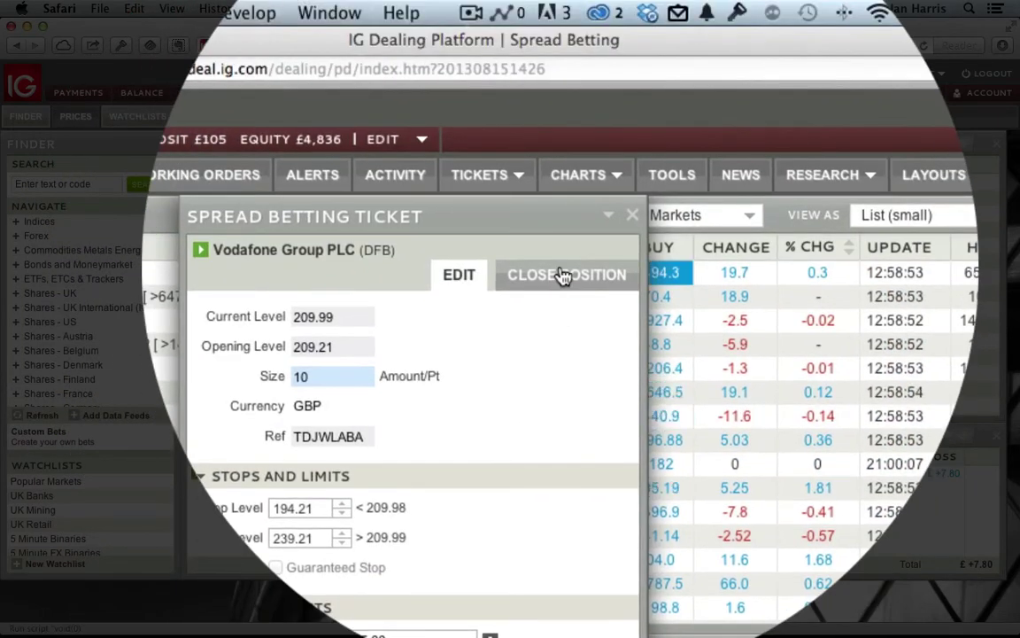
left_click(562, 277)
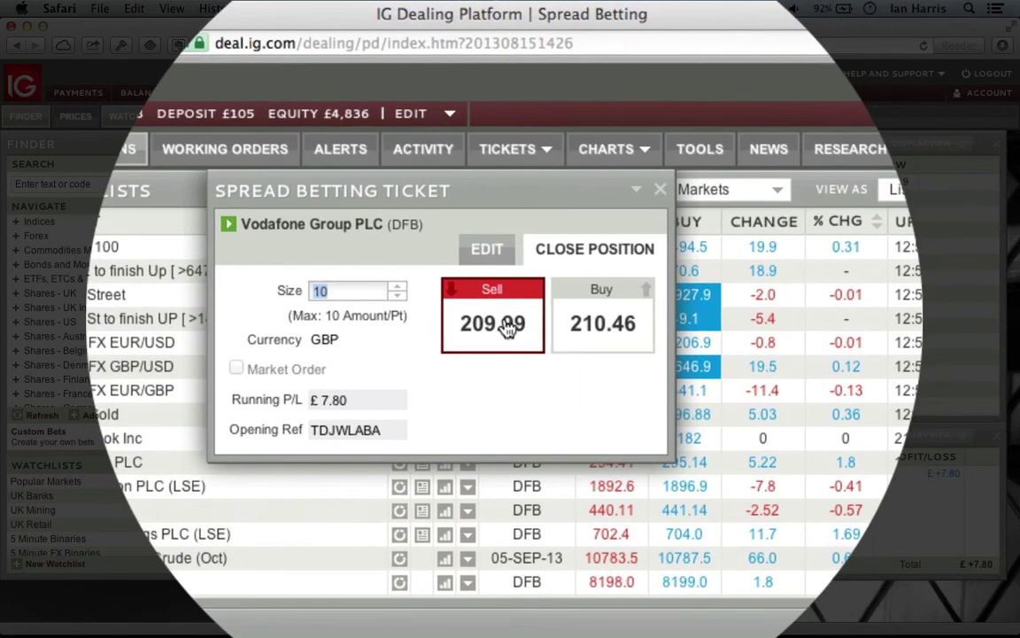
left_click(507, 326)
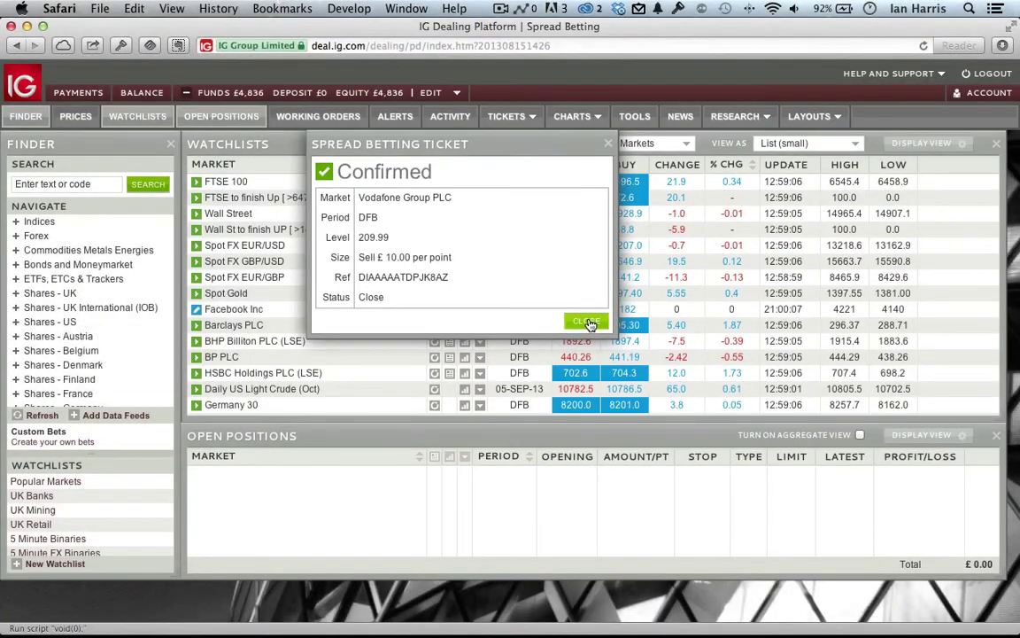
left_click(587, 322)
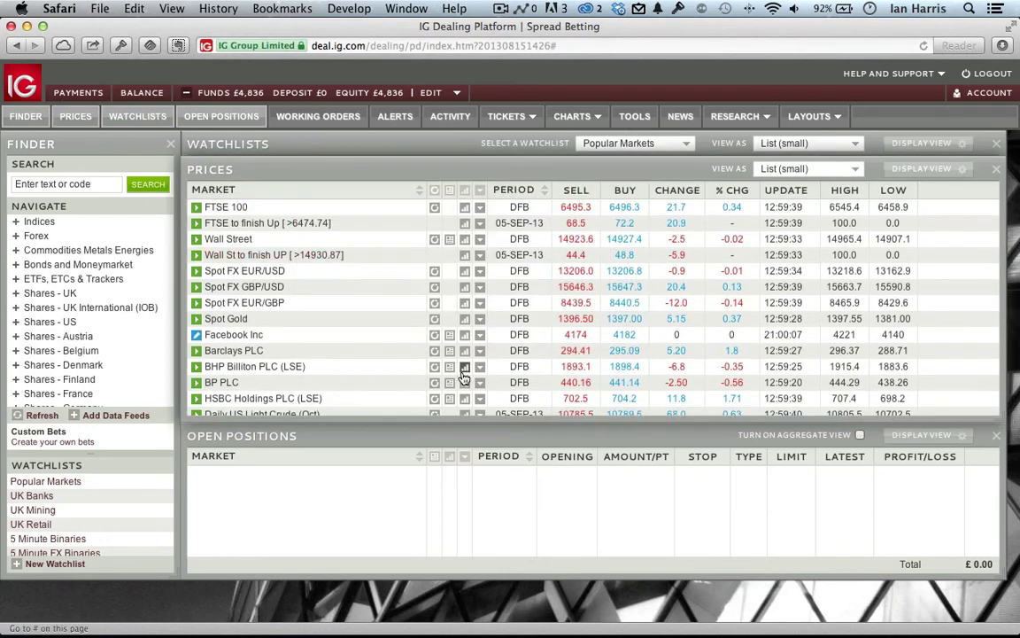
Step: Tear off the BP PLC price into its own window and place it over the High and Low columns of the price list
left_click(479, 382)
scroll(541, 442, "down", 1)
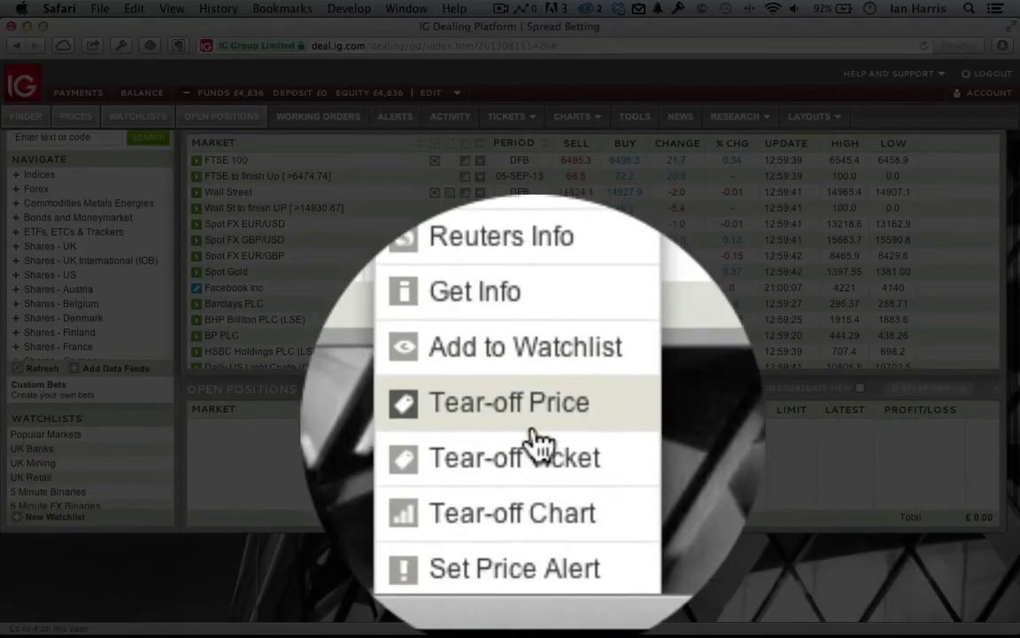
left_click(534, 430)
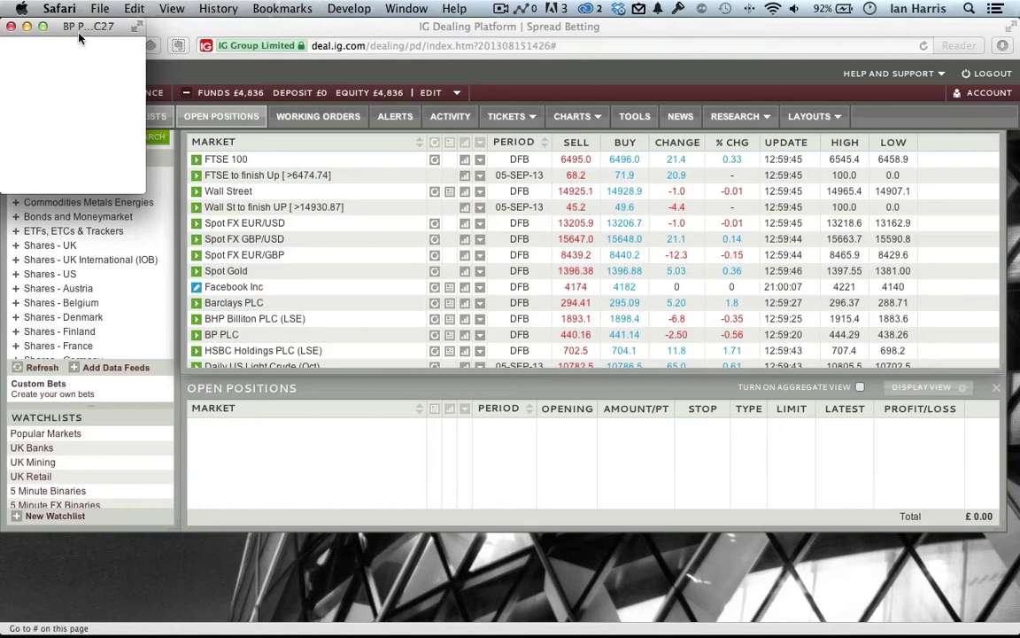
left_click_drag(79, 37, 882, 68)
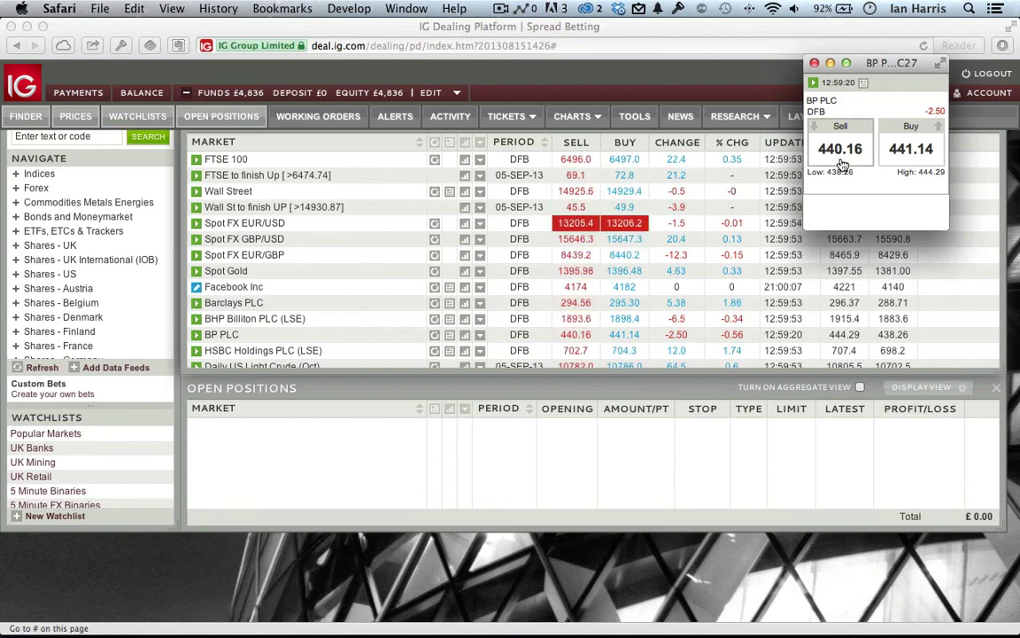
left_click_drag(883, 83, 898, 66)
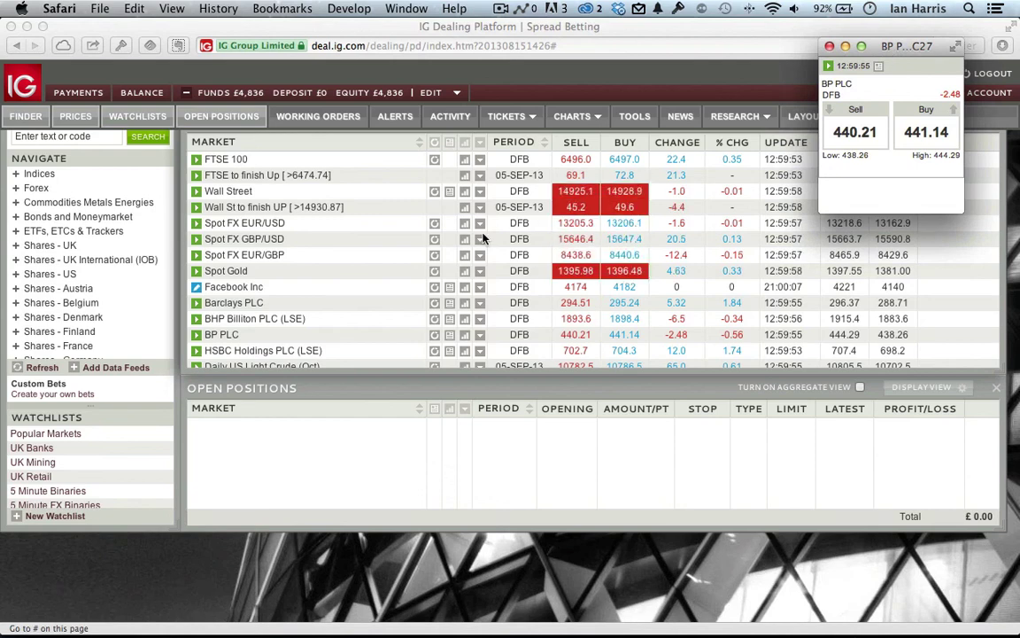
Step: Tear off the Facebook Inc price into its own window and arrange it near the BP PLC price window
left_click(475, 292)
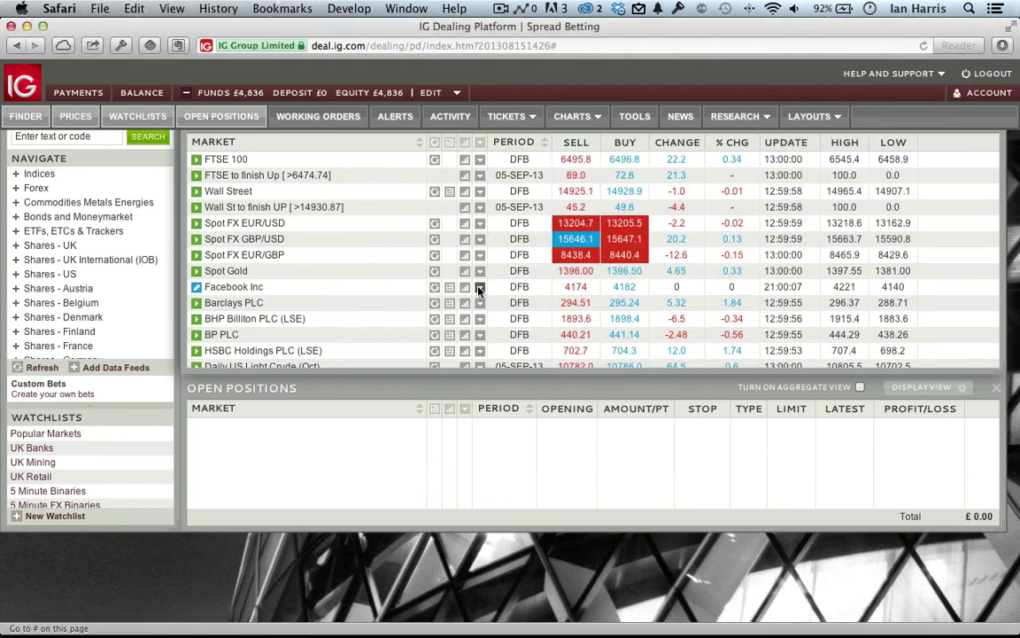
left_click(479, 287)
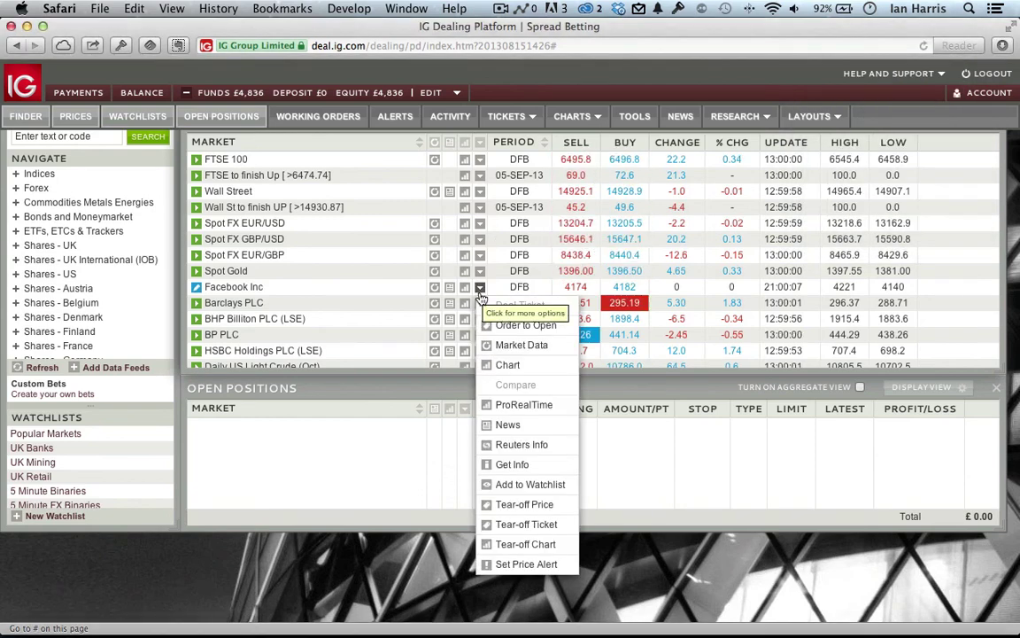
left_click(530, 503)
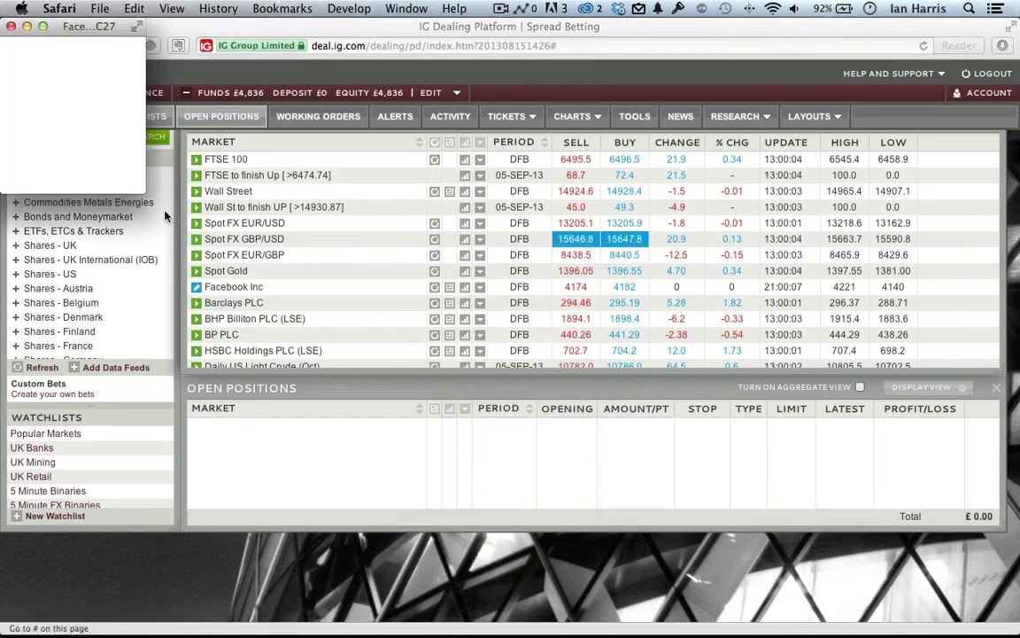
left_click_drag(57, 31, 901, 73)
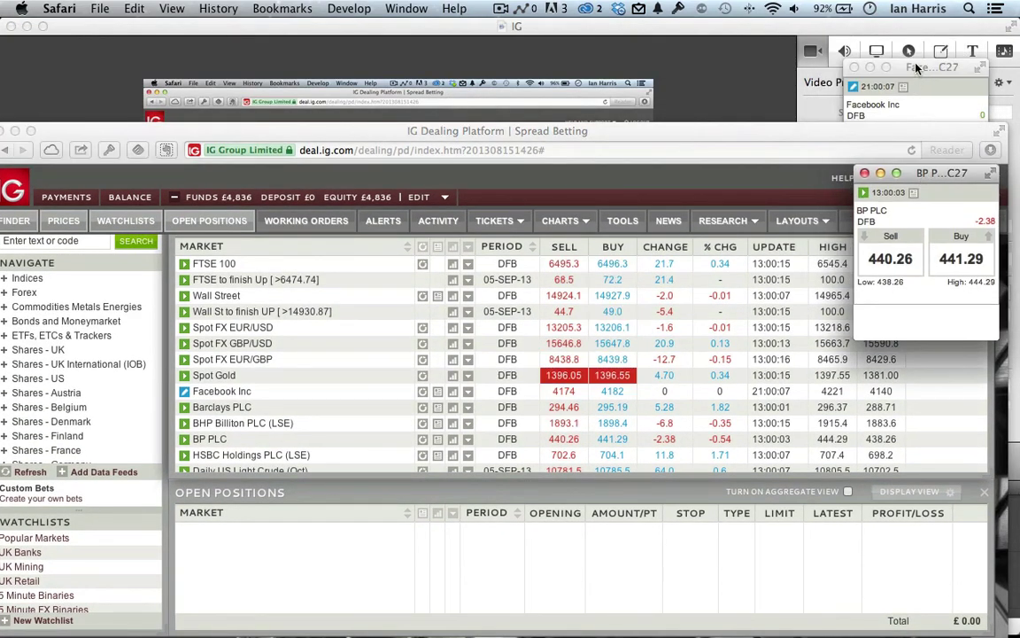
left_click_drag(918, 138, 935, 354)
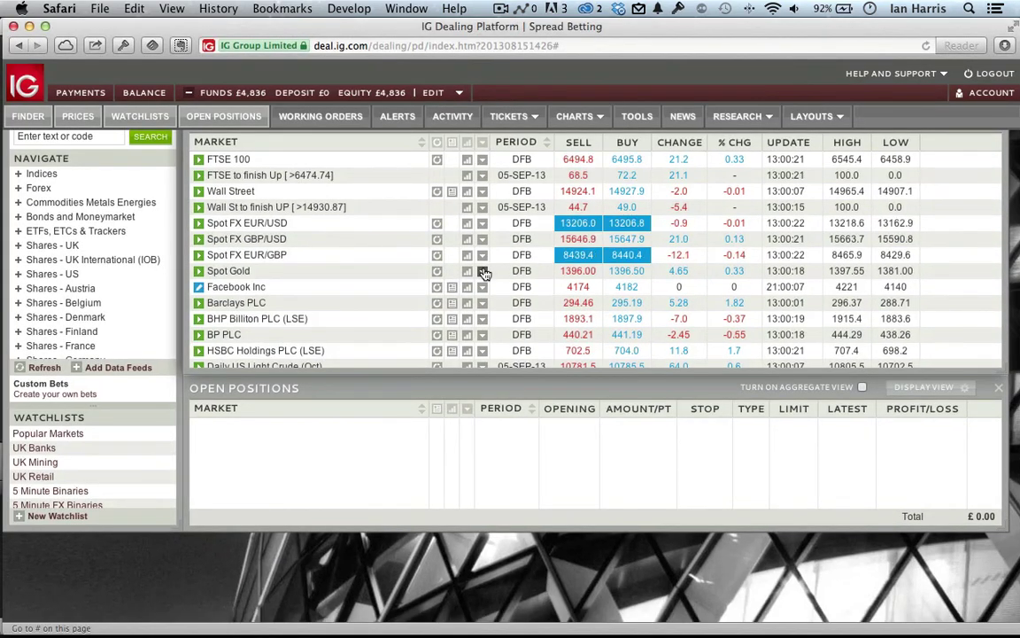
Step: Tear off a Spot Gold deal ticket into its own window and move it over the Profit/Loss end of the open positions list
left_click(482, 271)
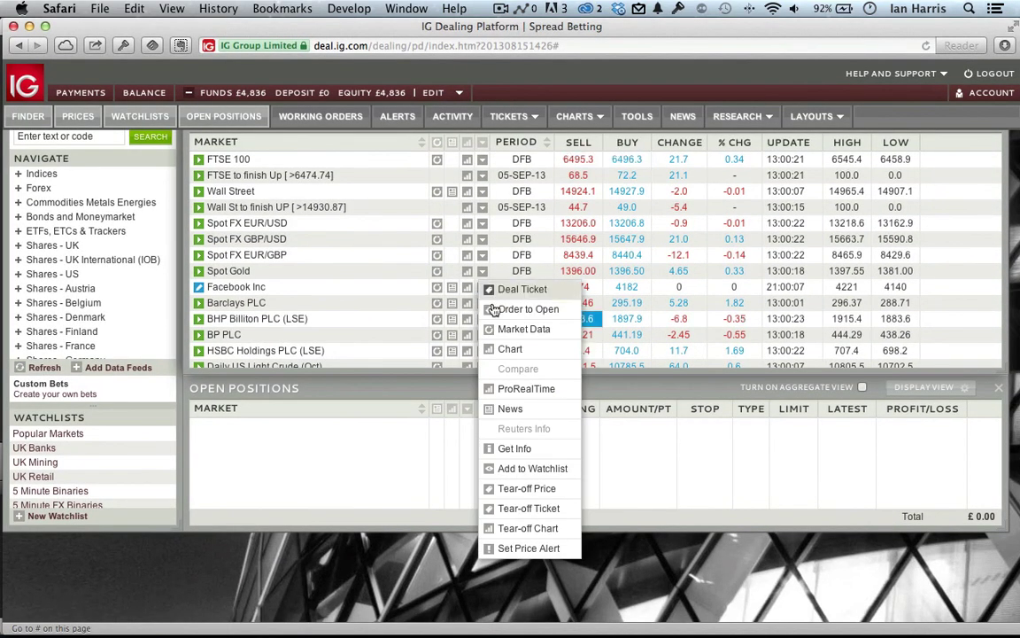
left_click(528, 507)
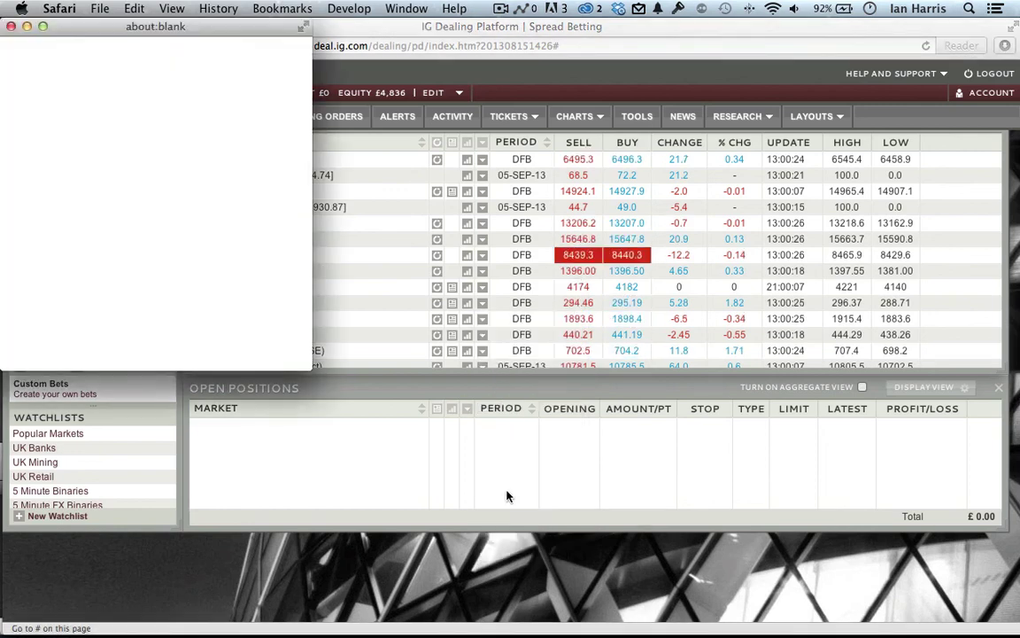
left_click_drag(95, 30, 806, 327)
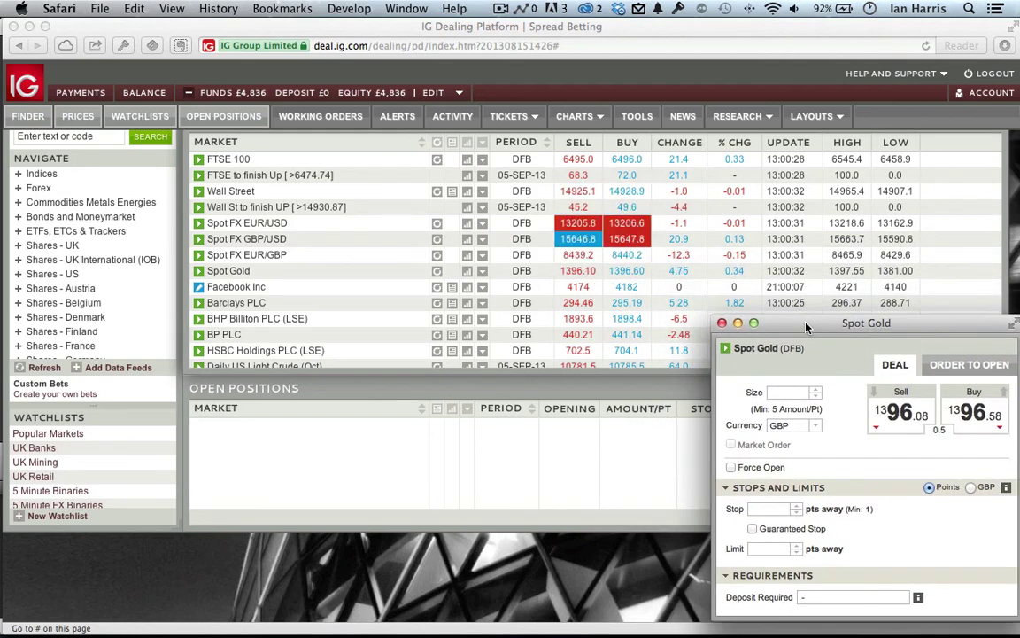